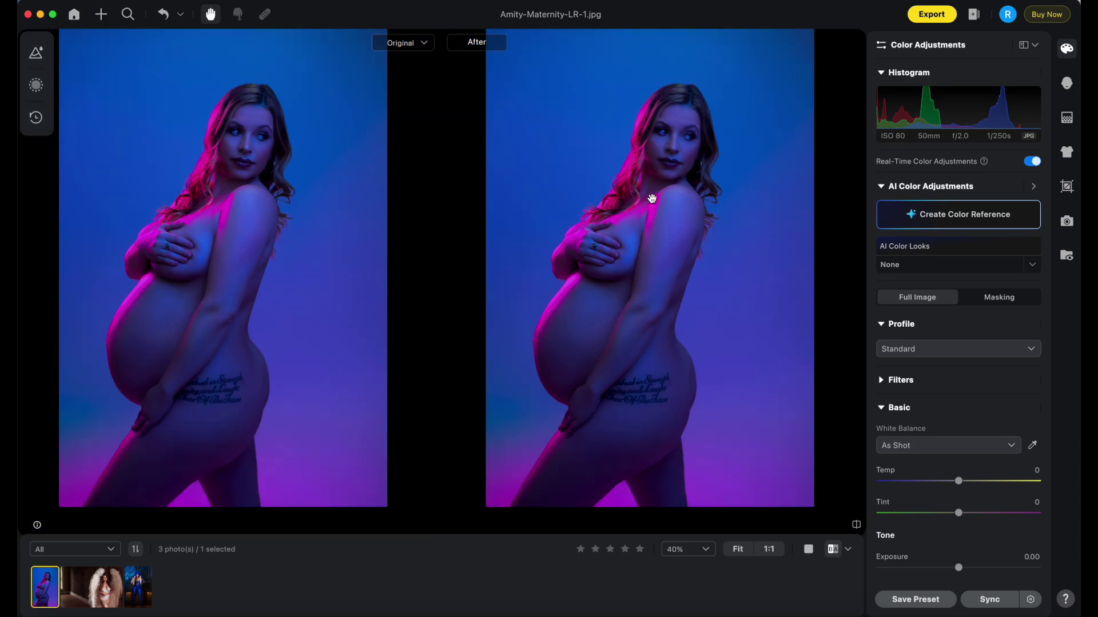
Inspect the hip tattoo in the maternity photo
drag(679, 182, 686, 197)
scroll(686, 197, up, 1)
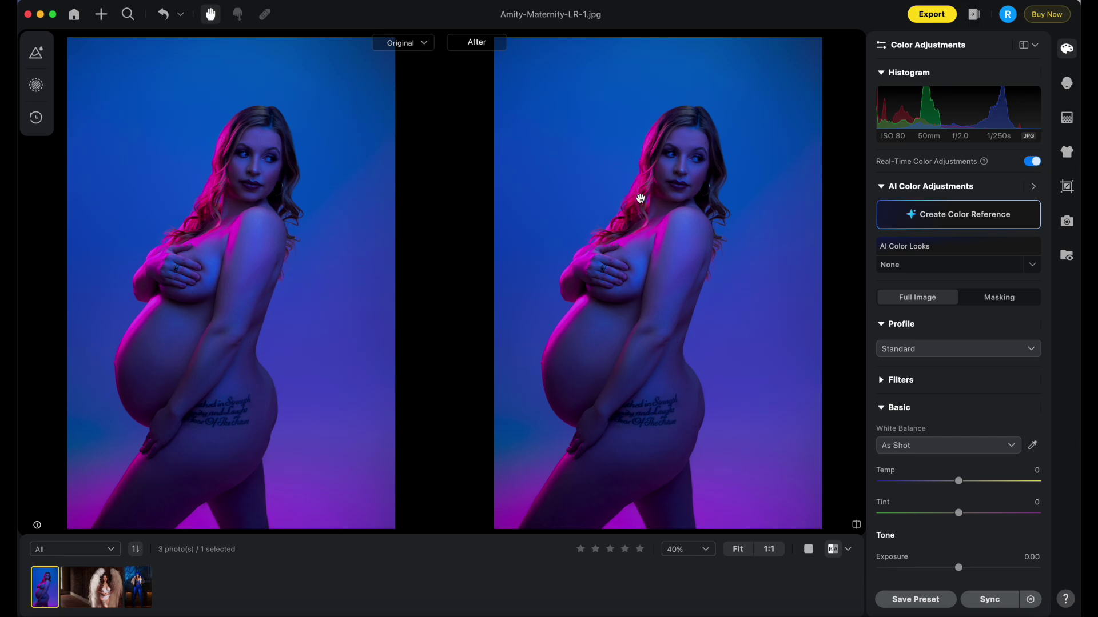
drag(579, 222, 600, 216)
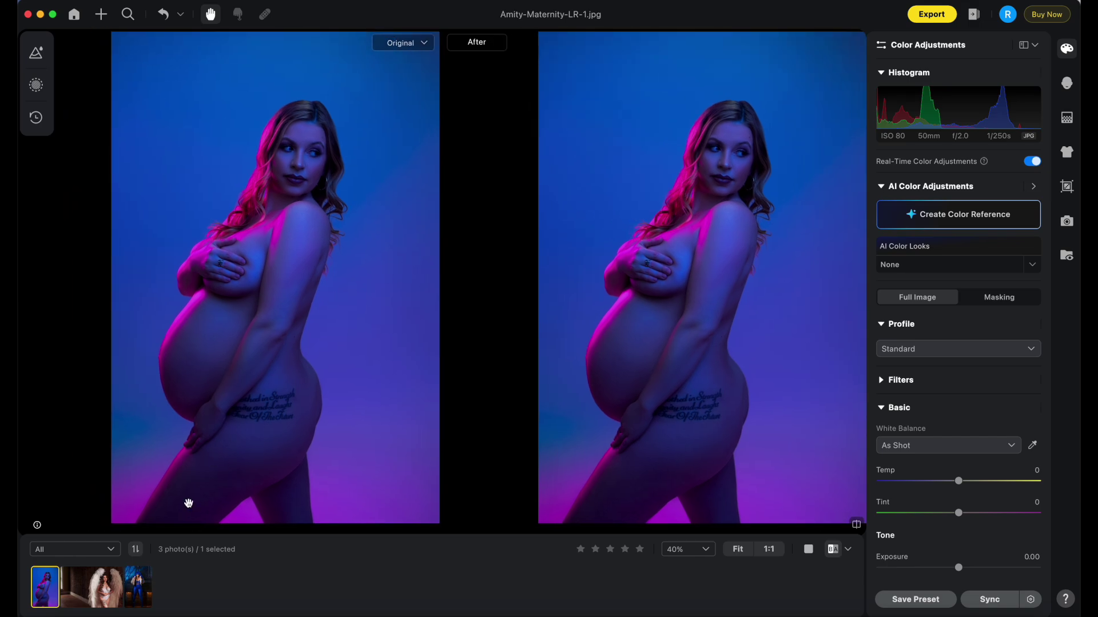
Open the angel-wings photo and inspect the arm and thigh tattoos up close
click(92, 587)
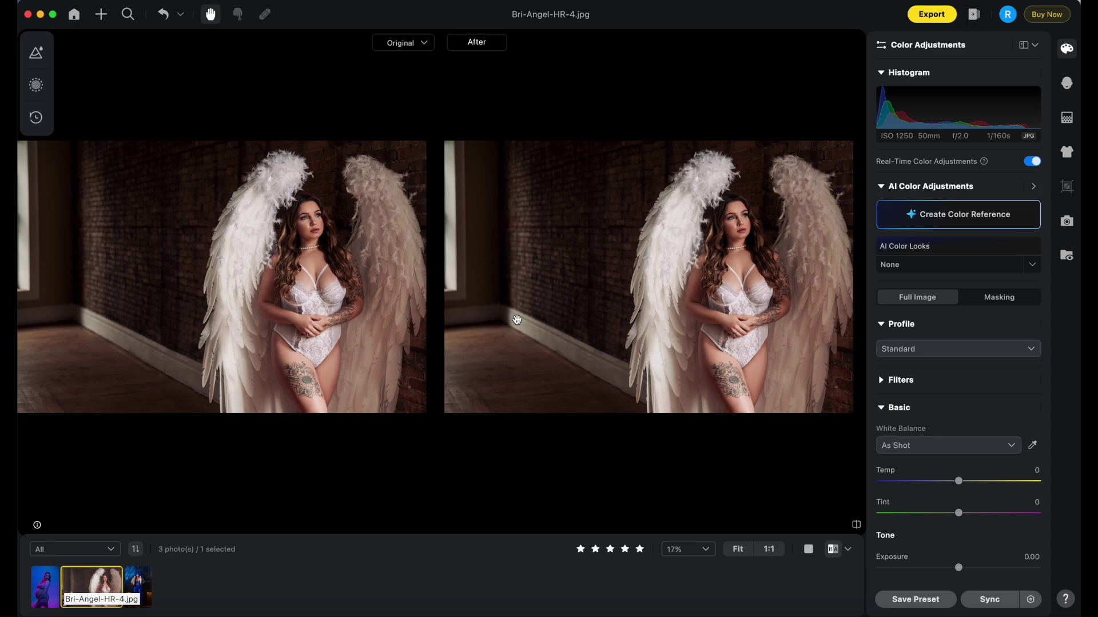
key(super+plus)
key(super+plus)
key(super+plus)
drag(536, 308, 402, 296)
scroll(402, 296, down, 3)
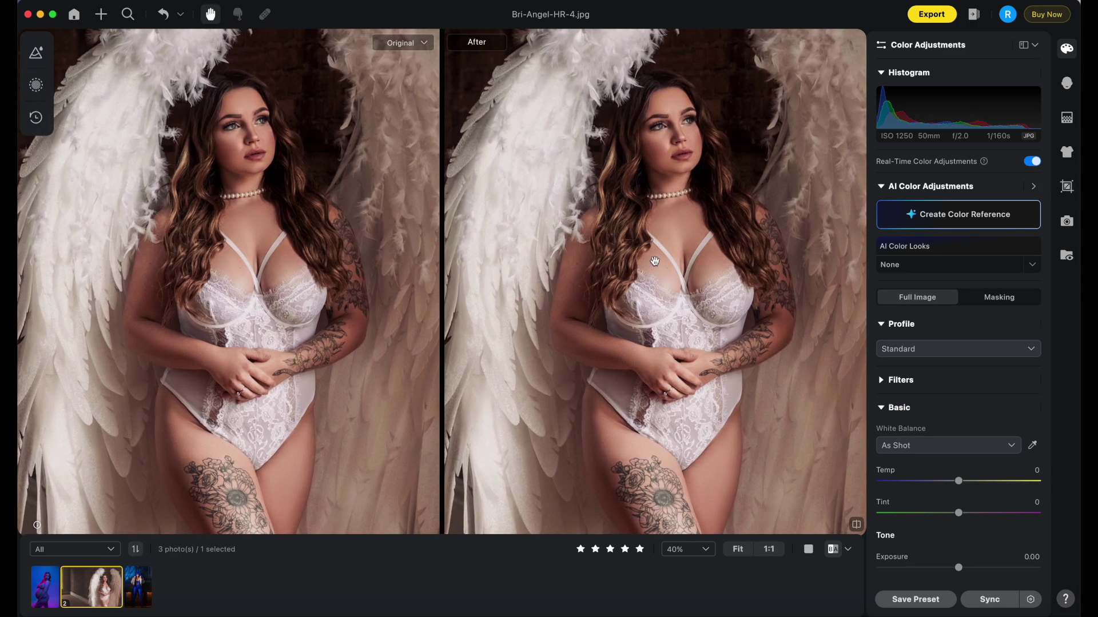
scroll(749, 296, down, 1)
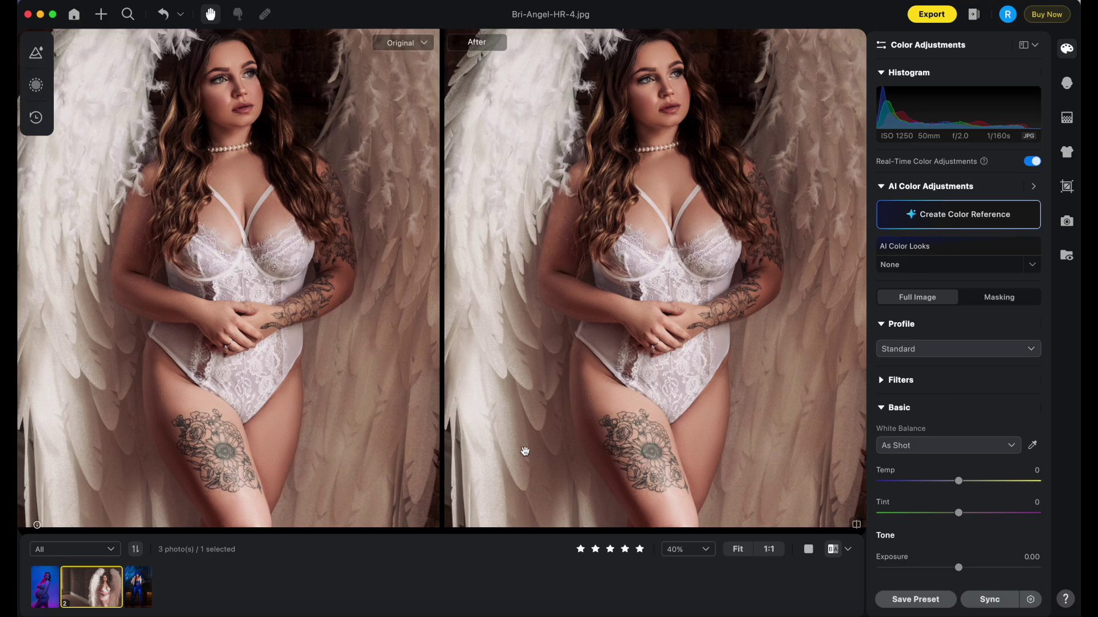
Open the photo of the woman in the blue outfit and inspect her chest tattoos up close
click(138, 587)
scroll(511, 371, up, 10)
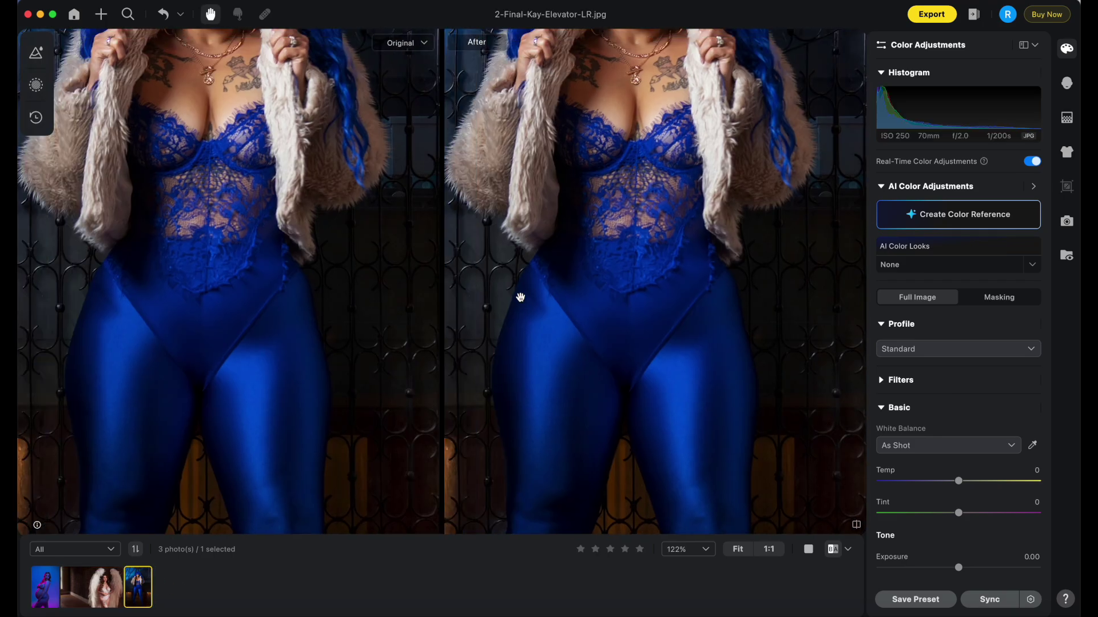
scroll(631, 346, up, 5)
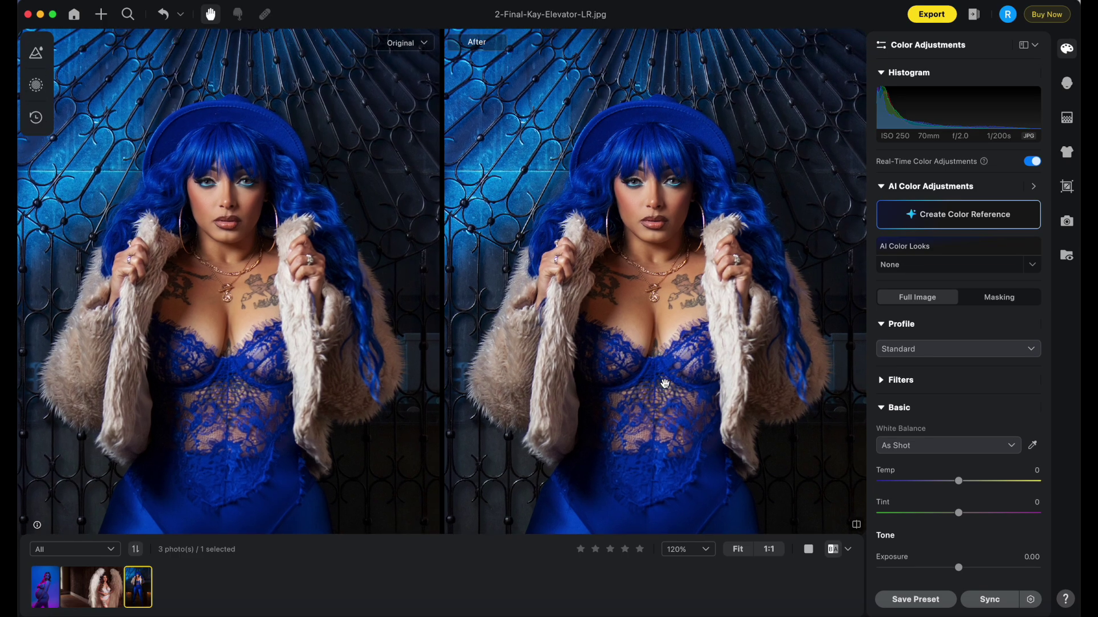
drag(663, 384, 644, 381)
drag(668, 315, 707, 315)
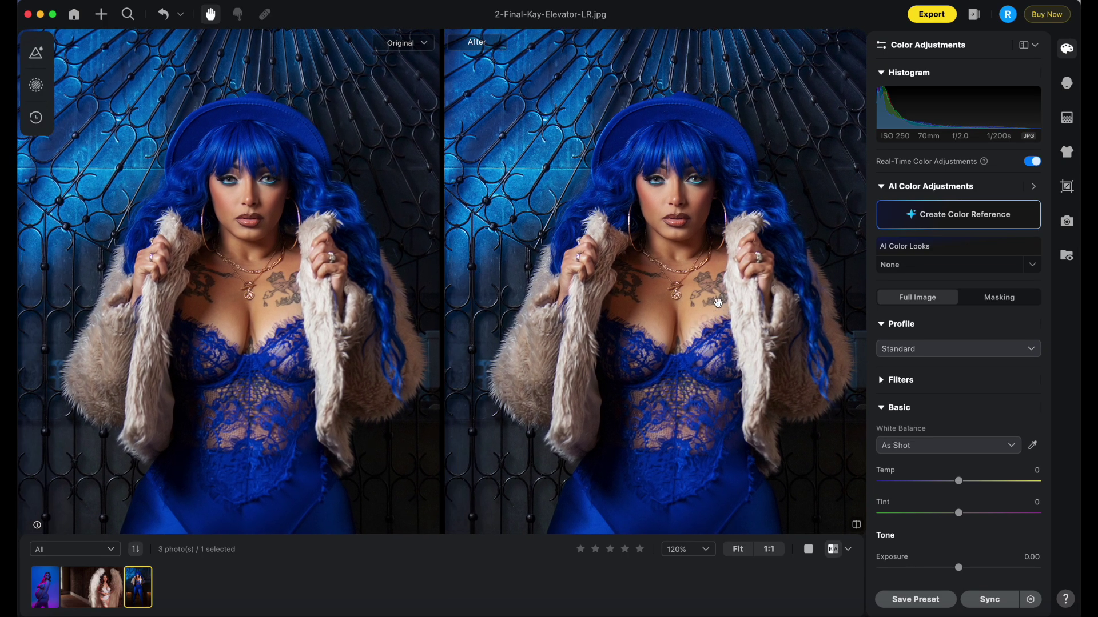
drag(392, 359, 421, 354)
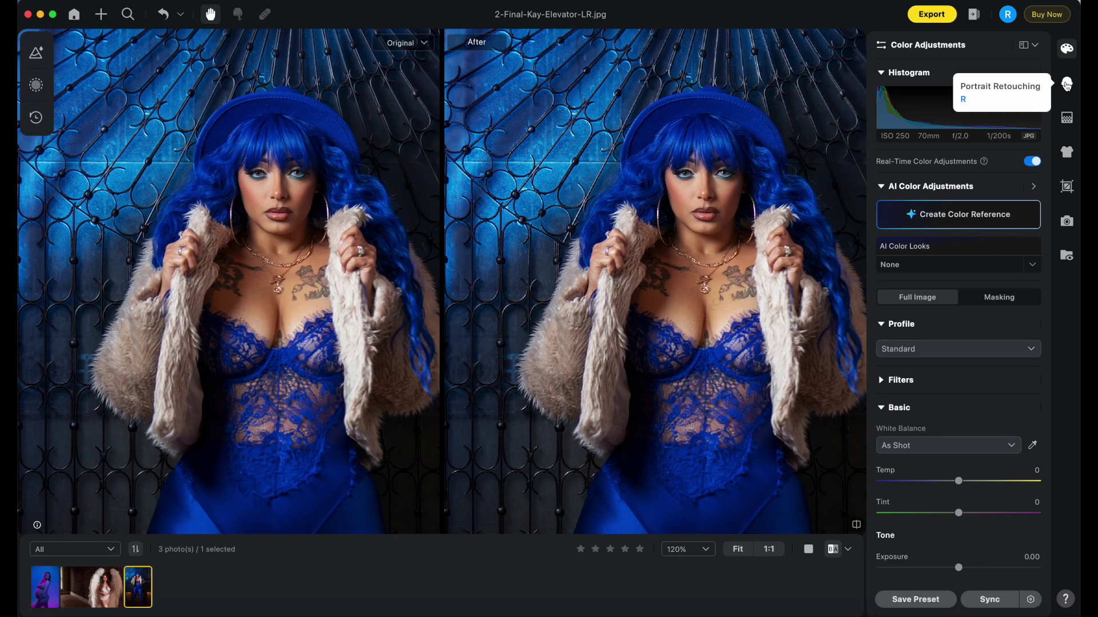
Open Portrait Retouching and bring up the Tattoos option under Blemish Removal's Body Refinement settings
click(1067, 87)
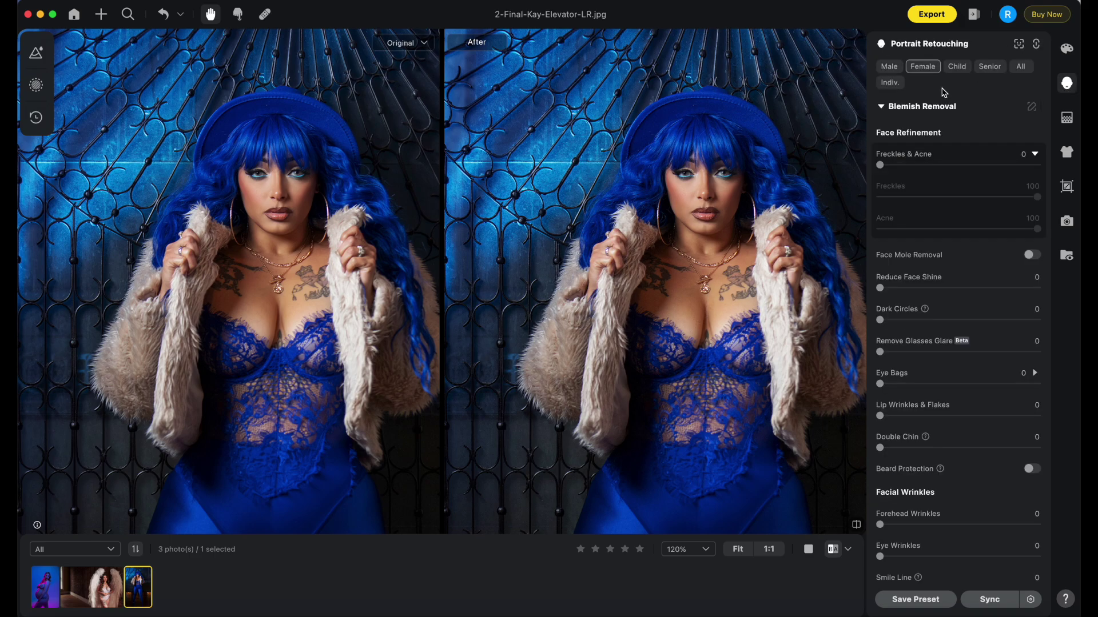
click(881, 107)
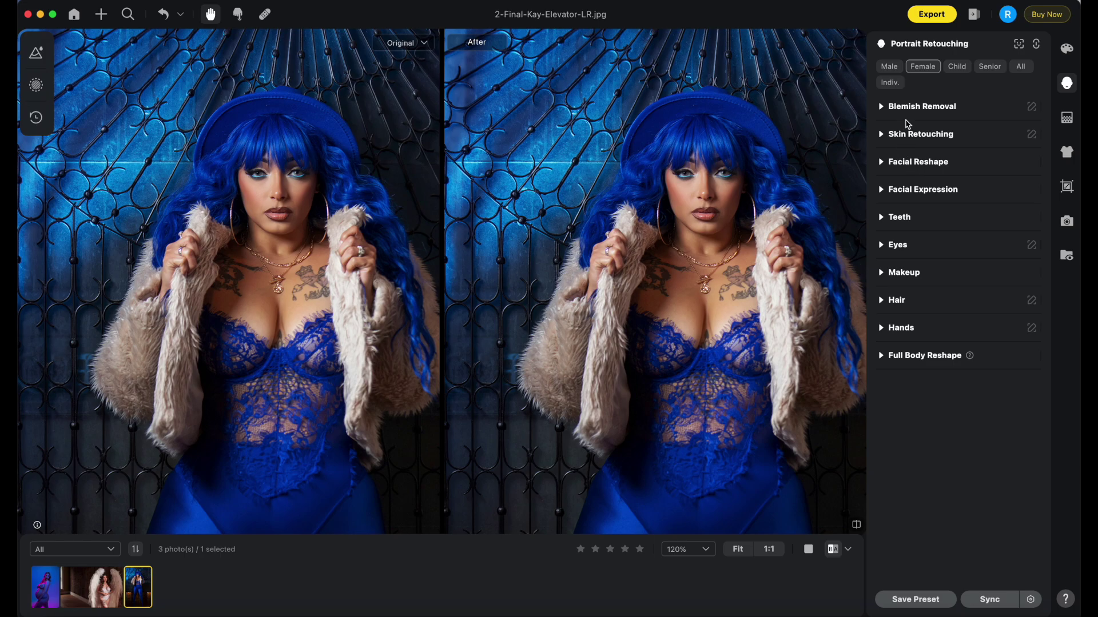
click(886, 107)
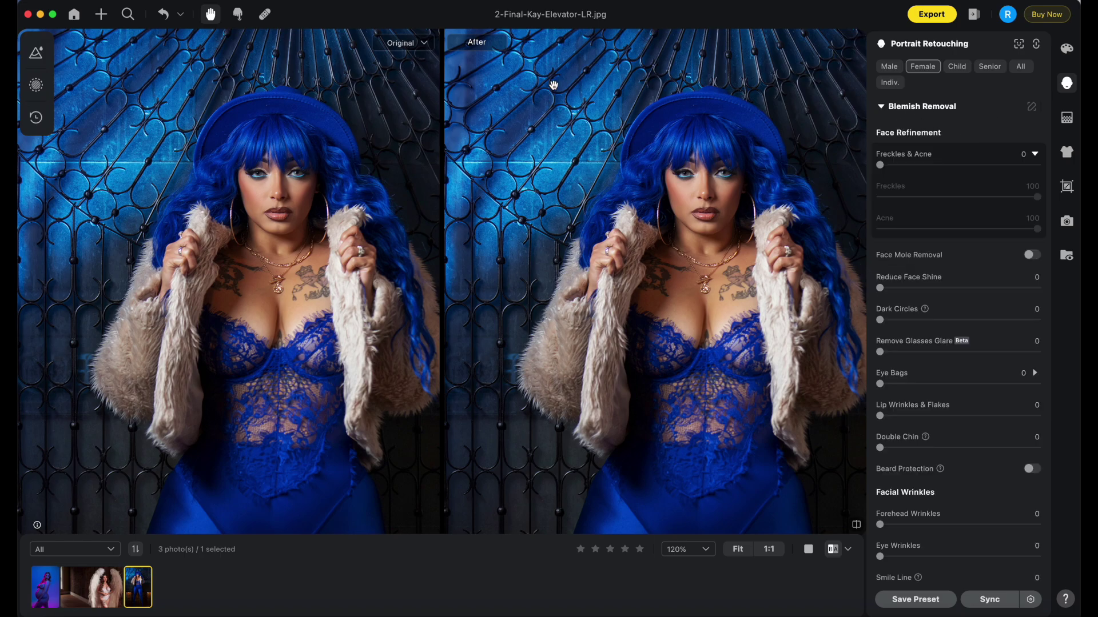
scroll(949, 223, down, 3)
scroll(950, 217, down, 2)
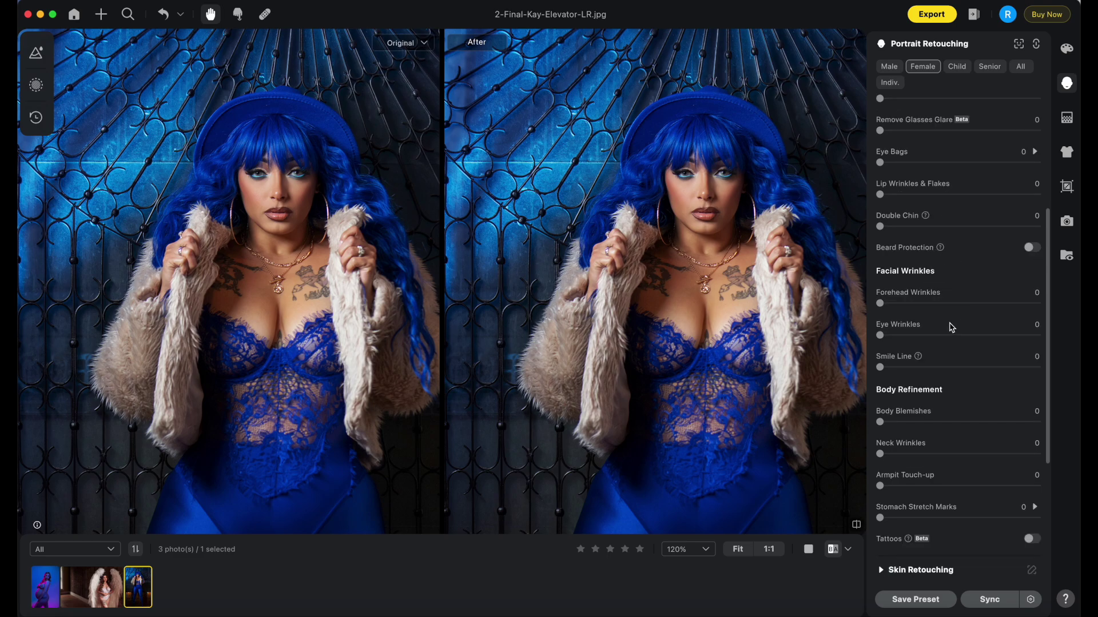
scroll(921, 355, down, 2)
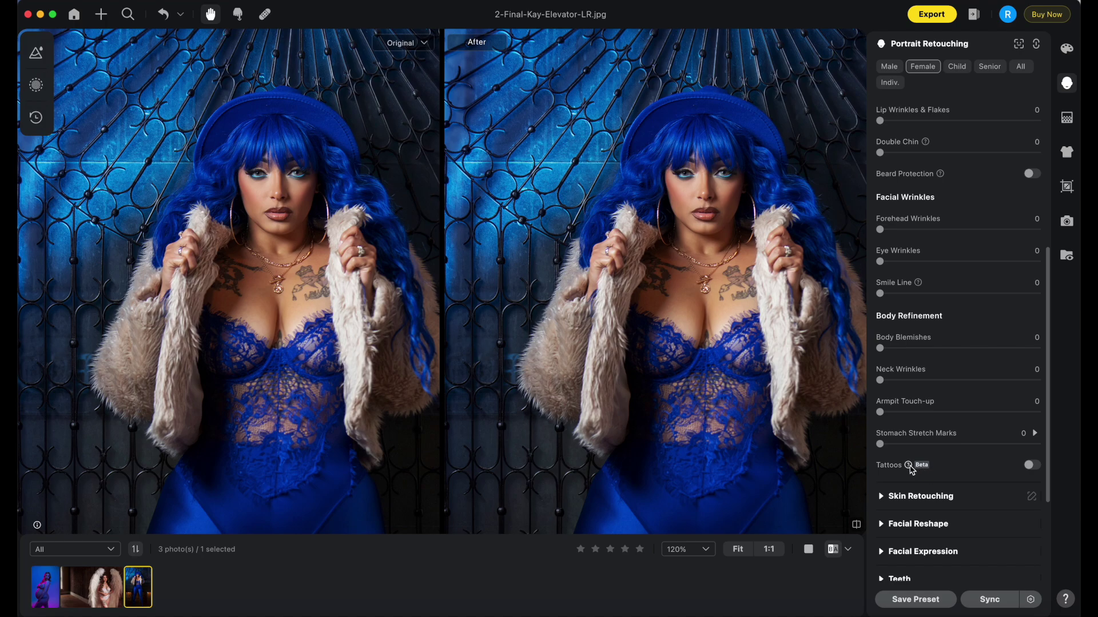
mouse_move(910, 470)
Turn on tattoo removal for the photo of the woman in the blue outfit
scroll(527, 327, right, 3)
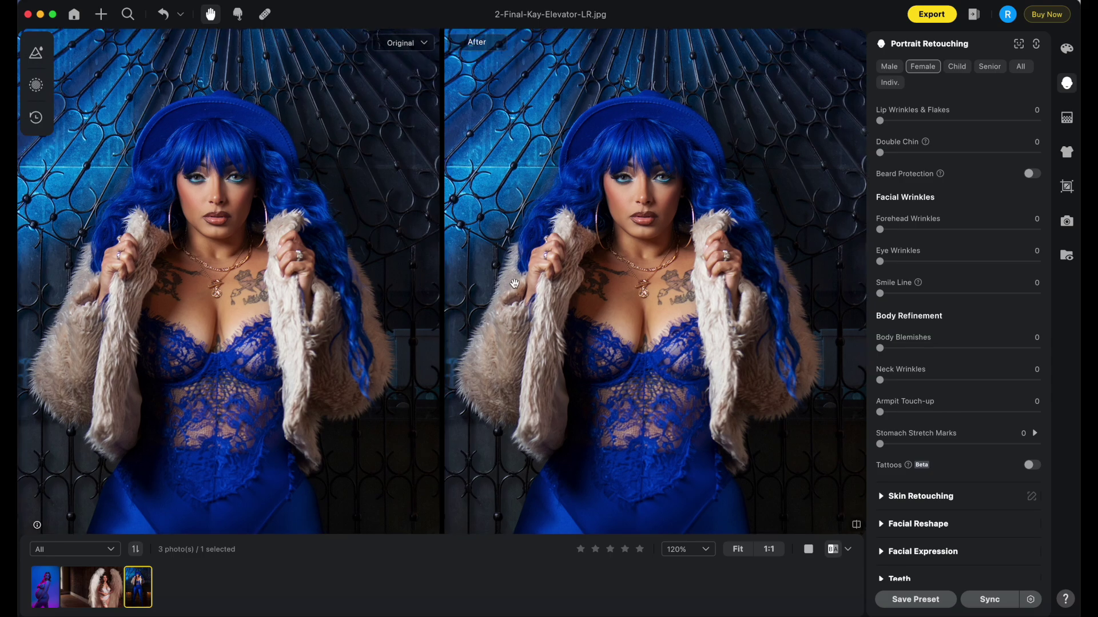
scroll(514, 284, down, 5)
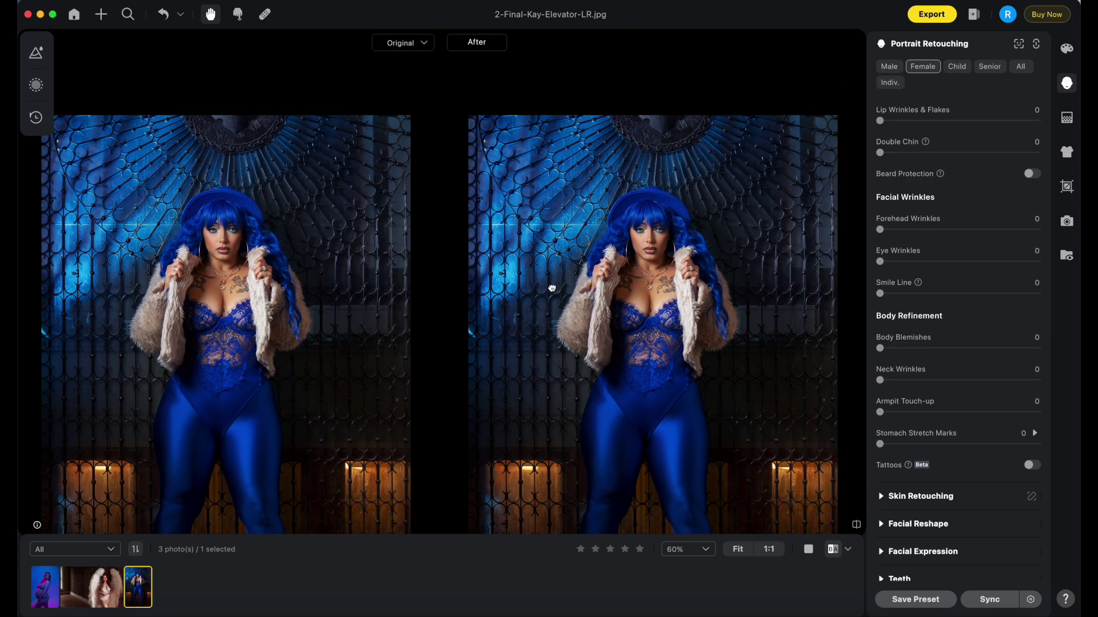
scroll(600, 257, down, 1)
scroll(600, 248, down, 1)
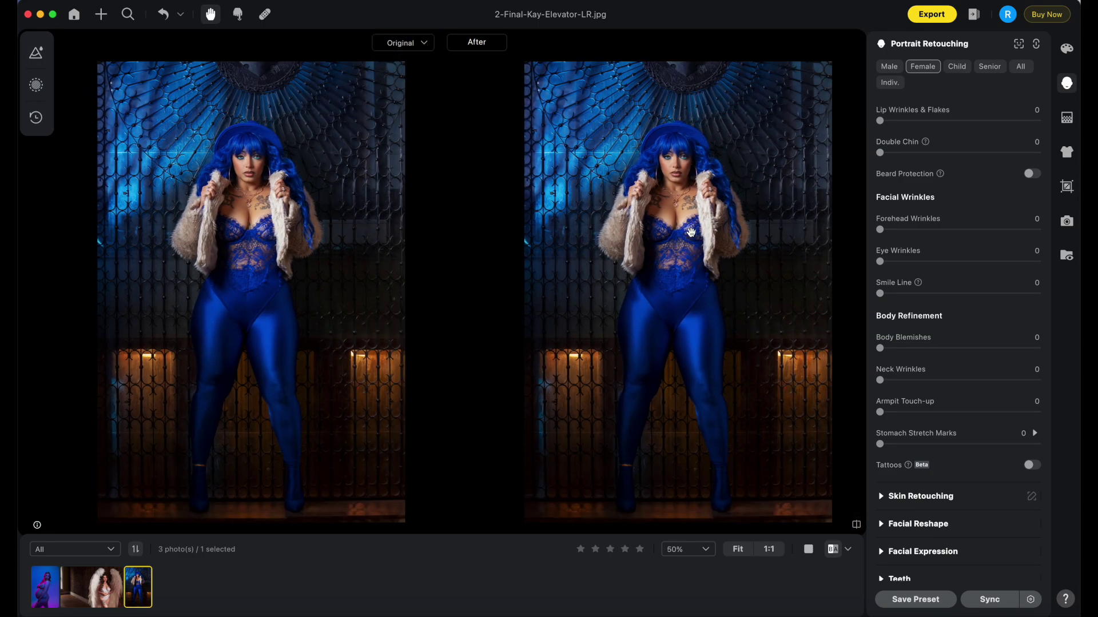
scroll(692, 216, up, 3)
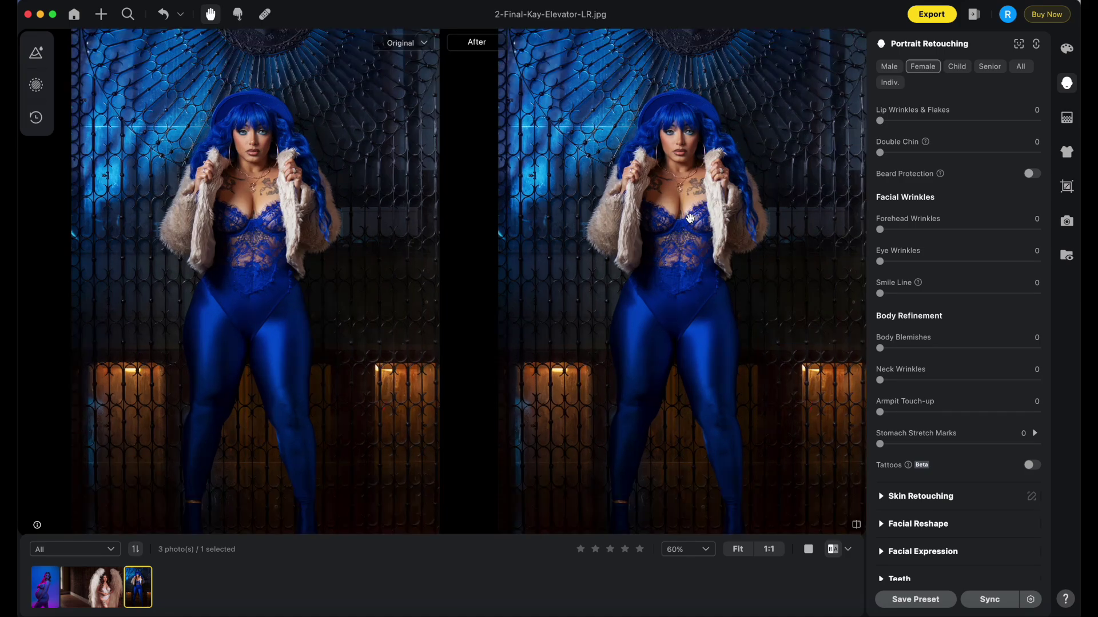
drag(698, 155, 663, 262)
scroll(662, 262, up, 2)
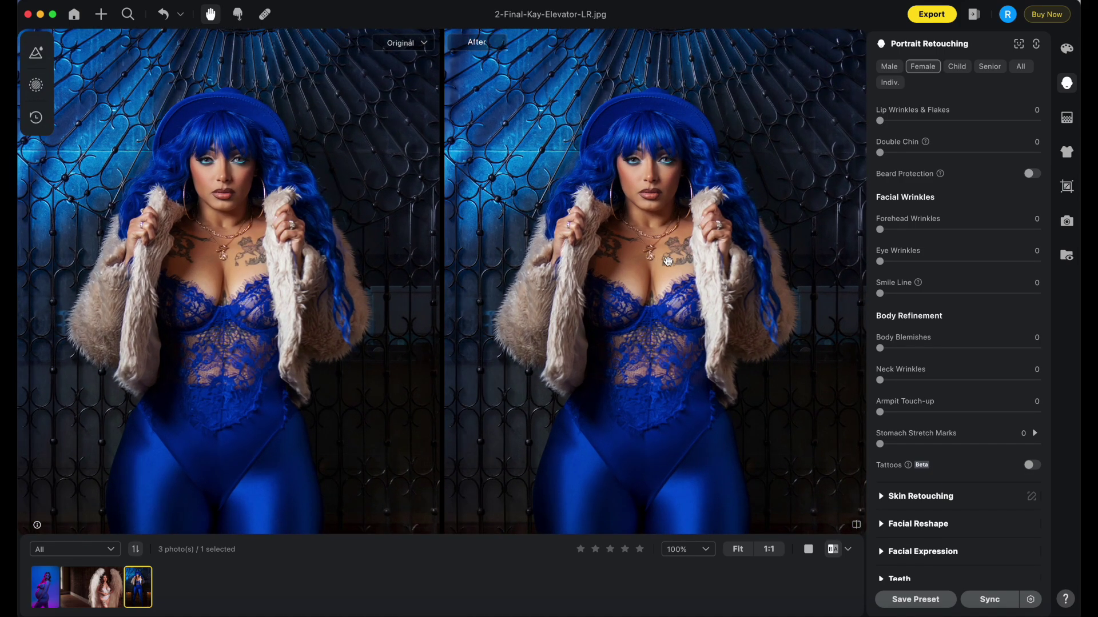
drag(635, 272, 558, 287)
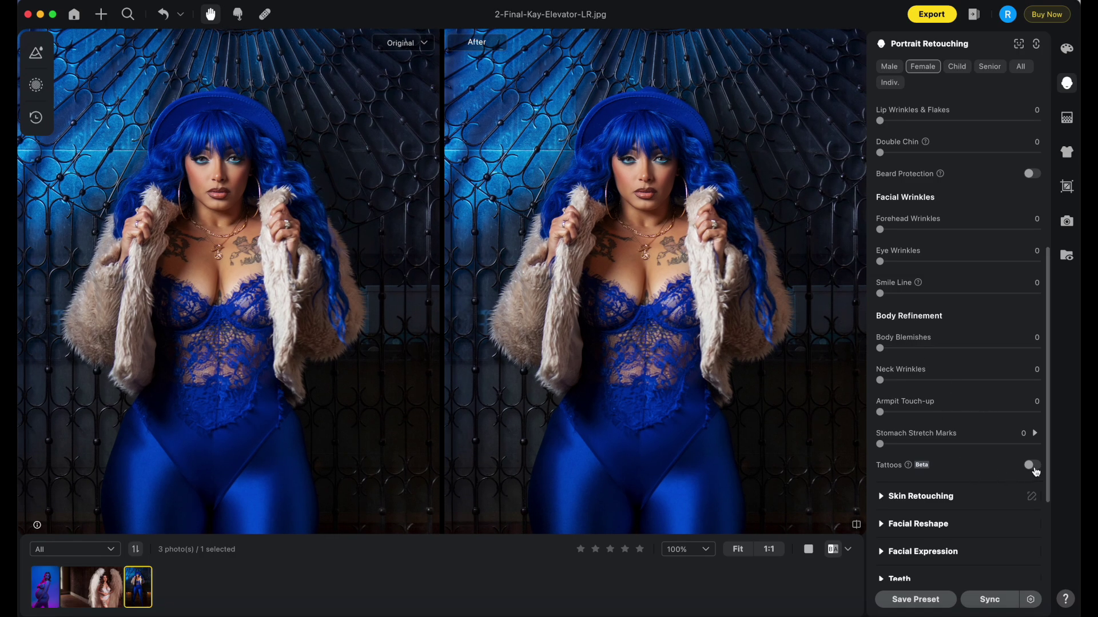
click(1035, 468)
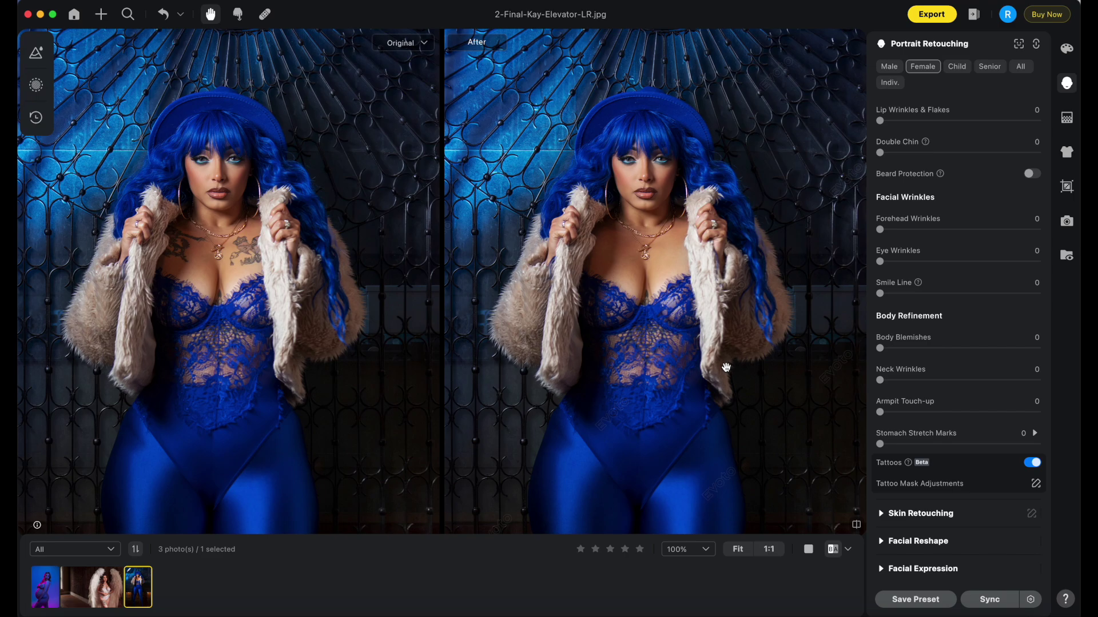
Compare the retouched chest skin with the original up close
scroll(655, 346, up, 2)
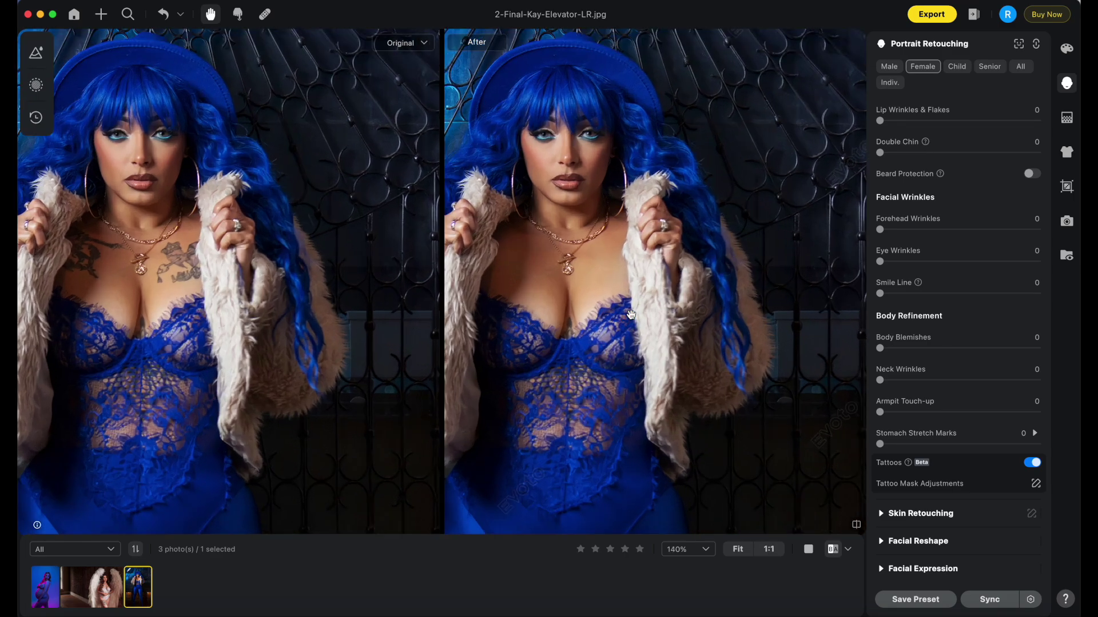
drag(553, 309, 662, 317)
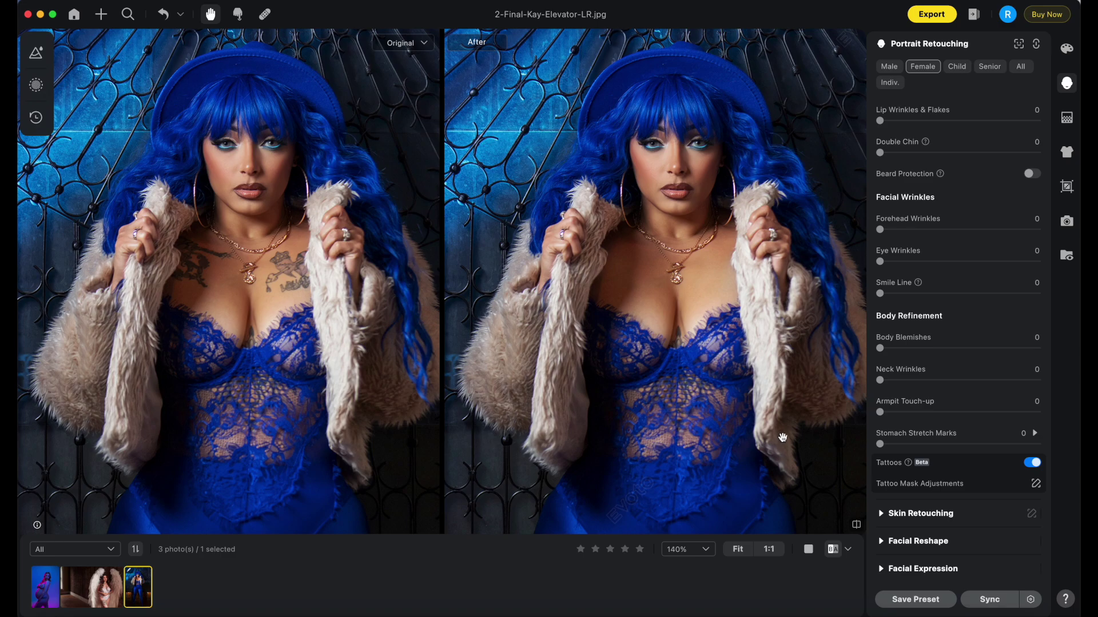
scroll(665, 312, up, 4)
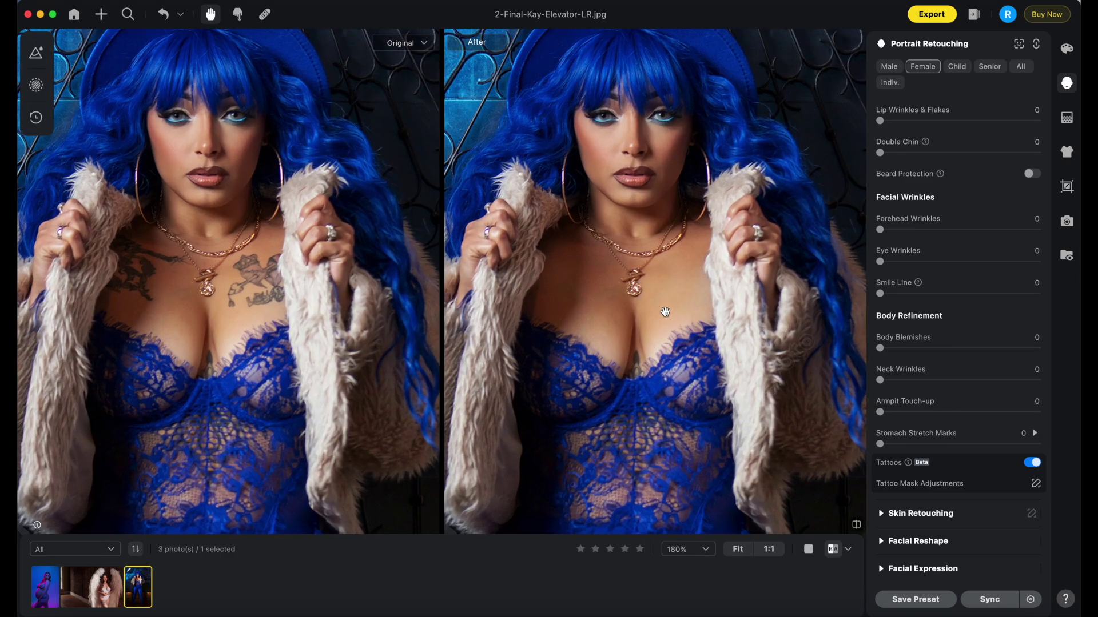
drag(603, 285, 629, 297)
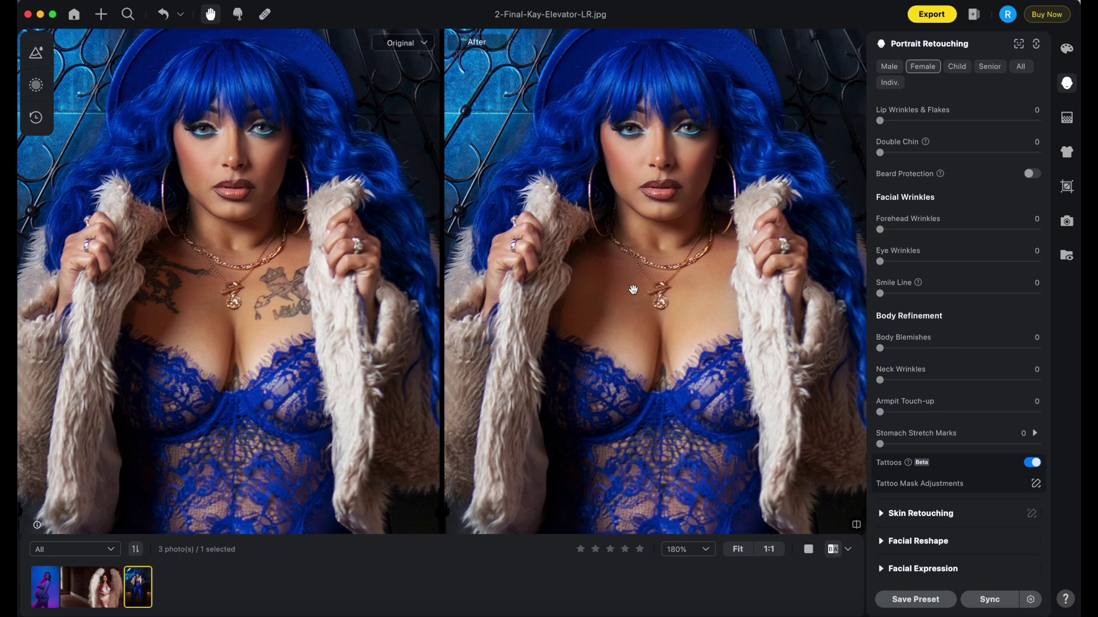
mouse_move(710, 323)
mouse_down()
mouse_move(696, 334)
mouse_move(697, 322)
mouse_up()
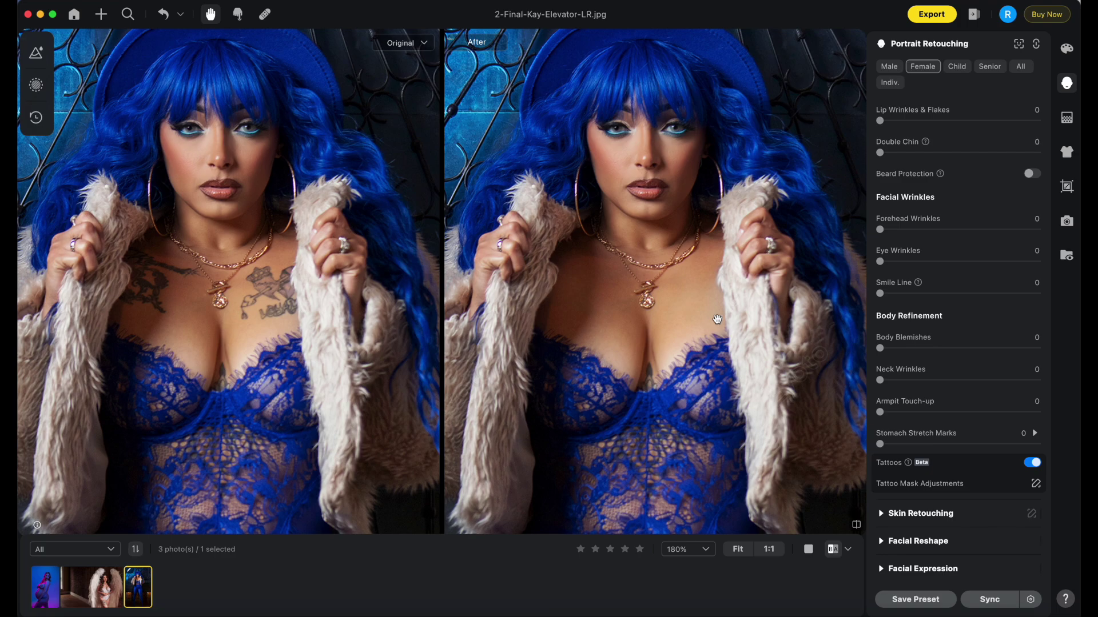
Examine the middle of the chest just above the lace neckline for leftover tattoo traces
key(super+minus)
key(super+minus)
key(super+minus)
key(super+equal)
key(super+equal)
key(super+equal)
drag(659, 390, 642, 361)
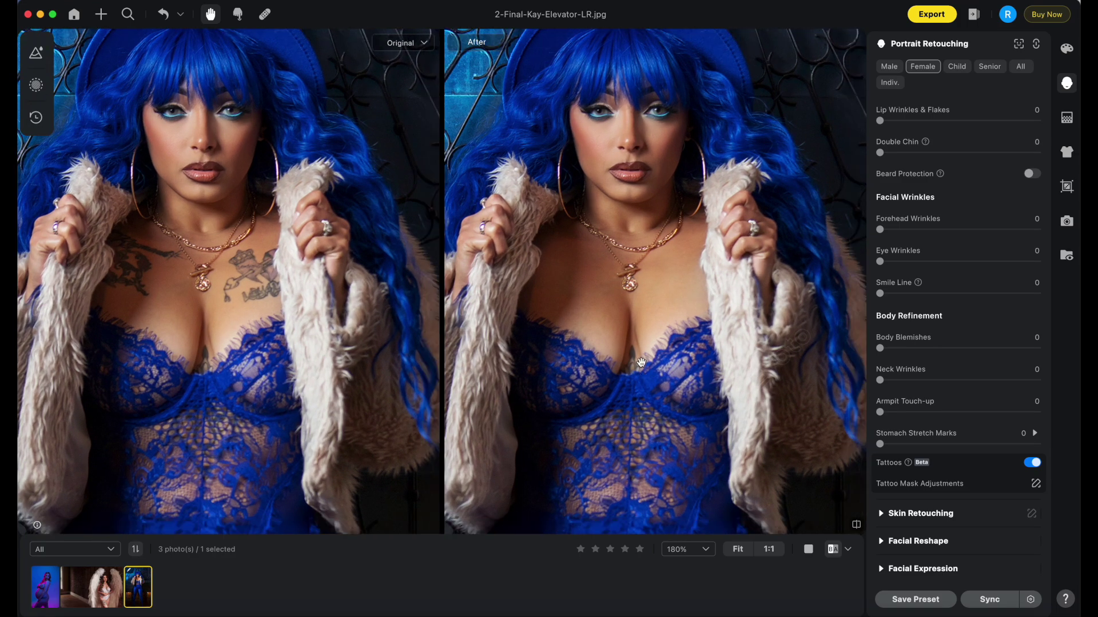
drag(646, 374, 636, 371)
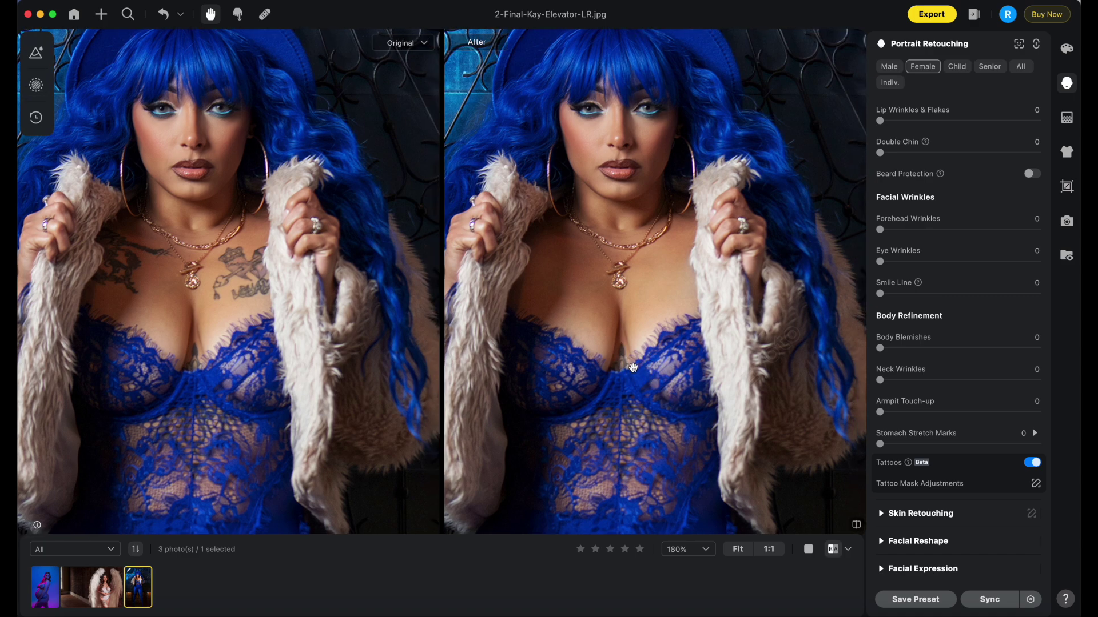
drag(629, 356, 640, 380)
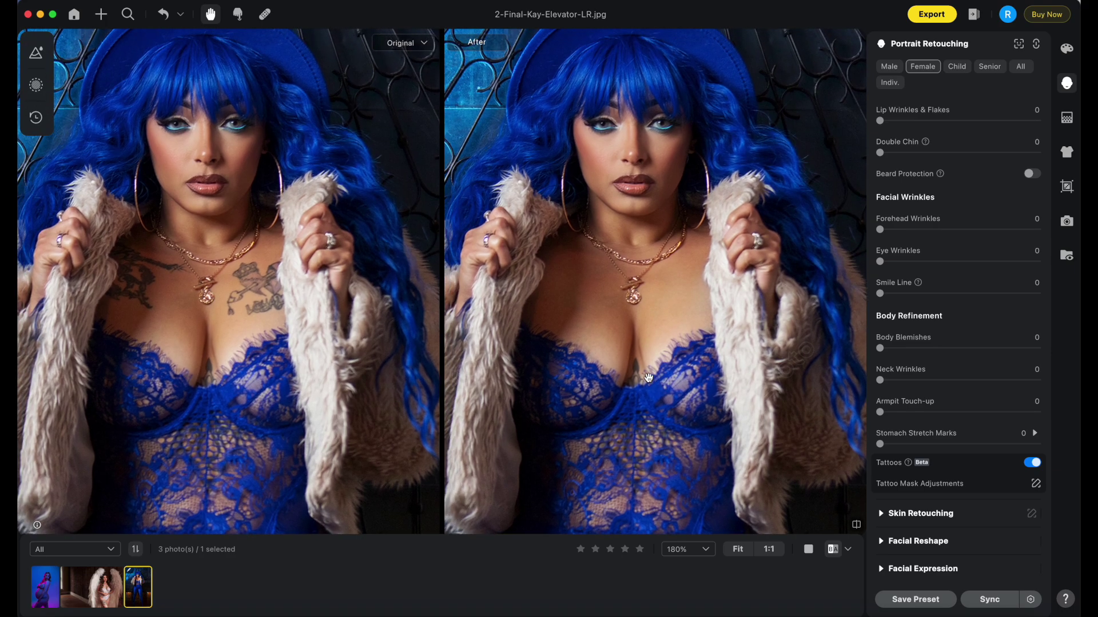
Compare the original and retouched versions of the blue-outfit photo at nearly full length
key(super+minus)
key(super+minus)
key(super+minus)
scroll(649, 377, down, 2)
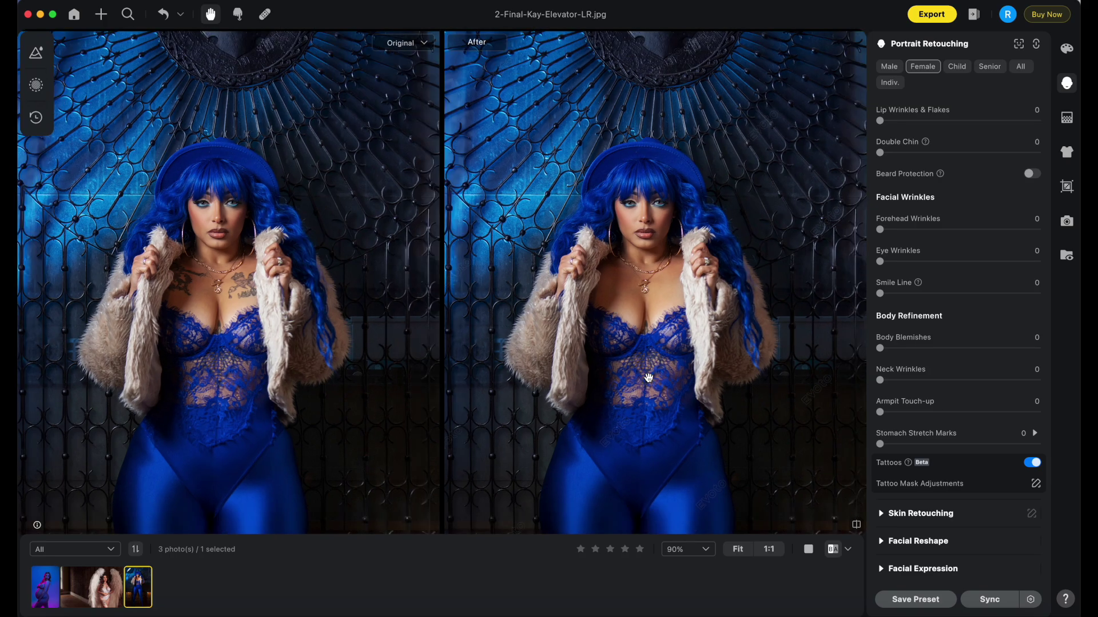
scroll(648, 377, down, 2)
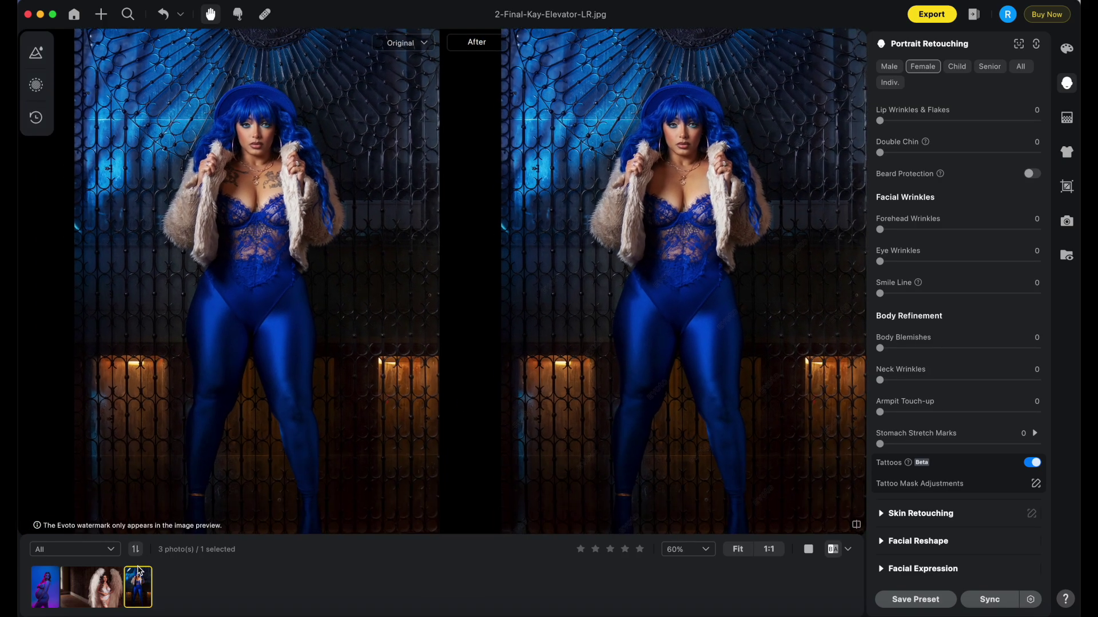
Open the angel-wings photo, turn on tattoo removal, and check the arm and thigh
click(96, 587)
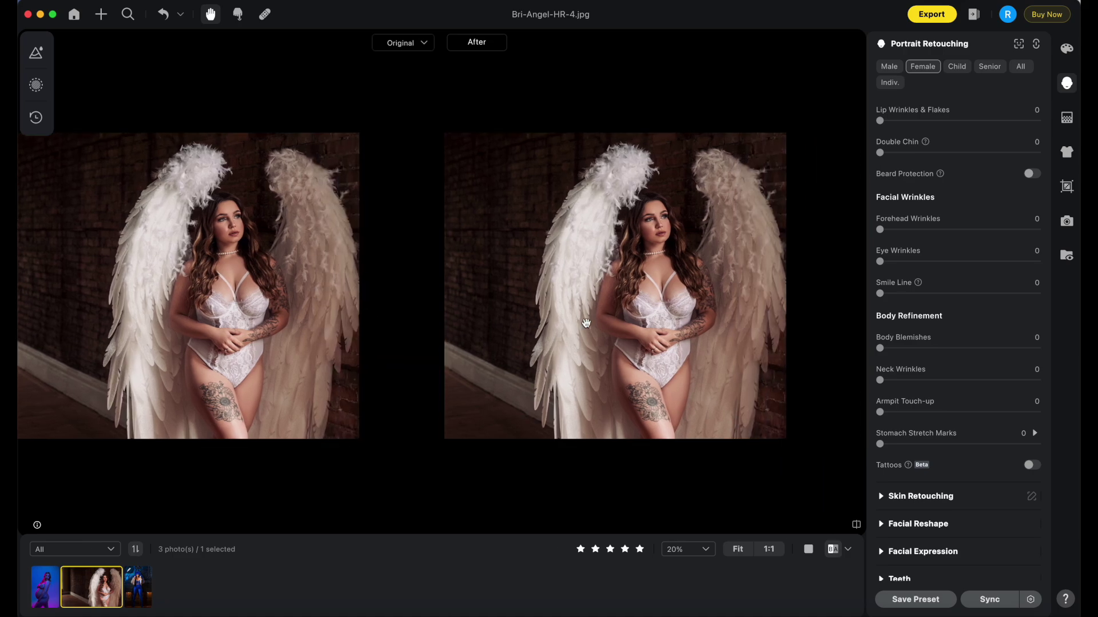
scroll(622, 315, up, 2)
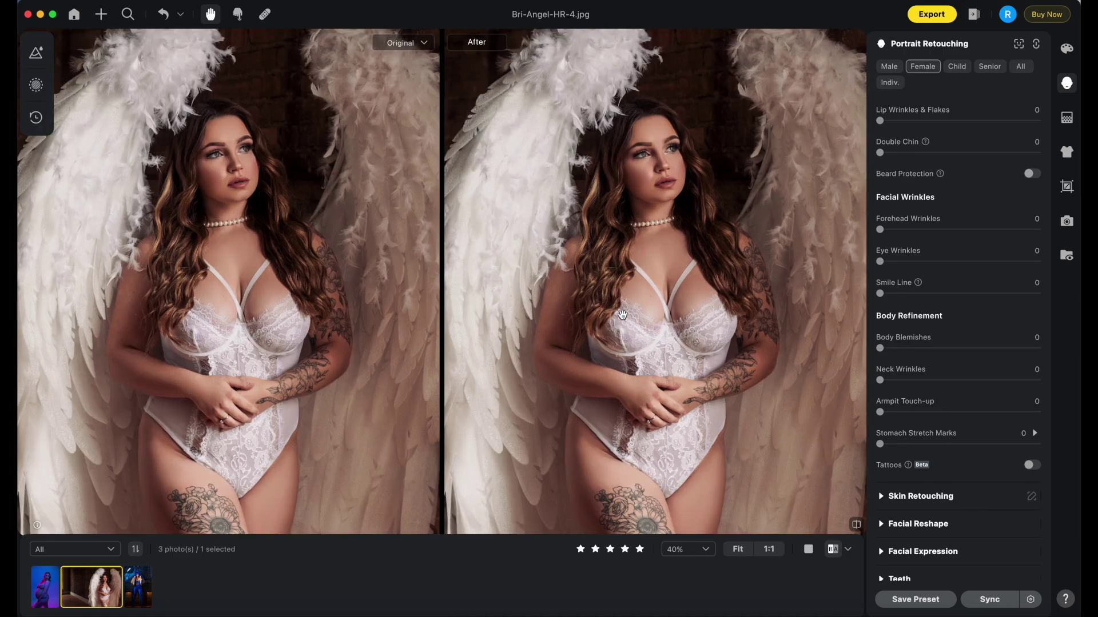
scroll(622, 315, down, 4)
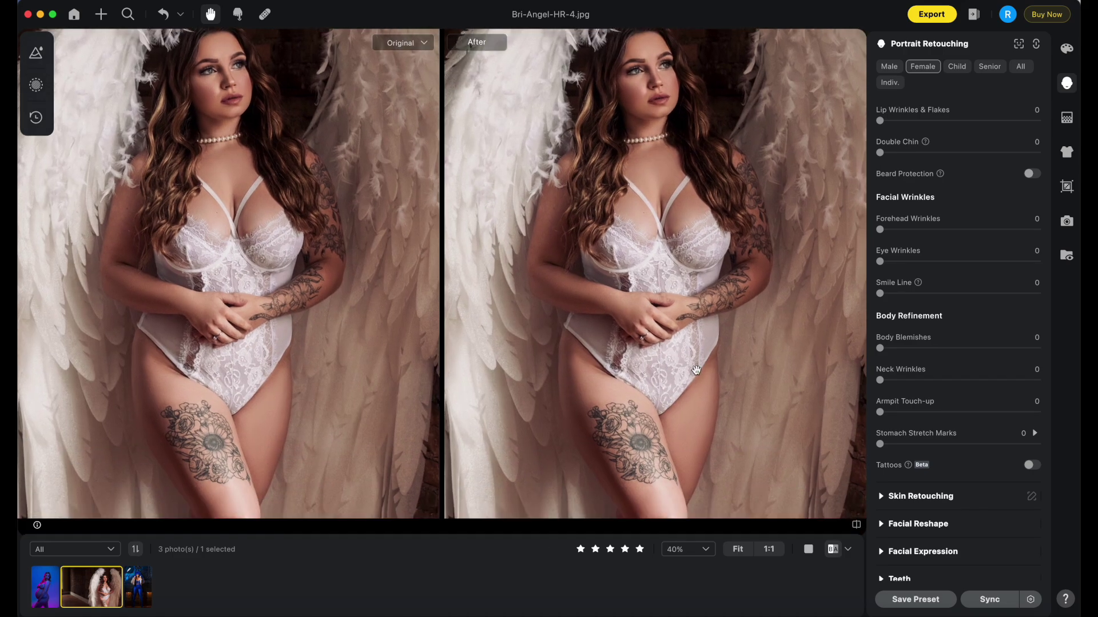
scroll(696, 370, up, 1)
click(1032, 465)
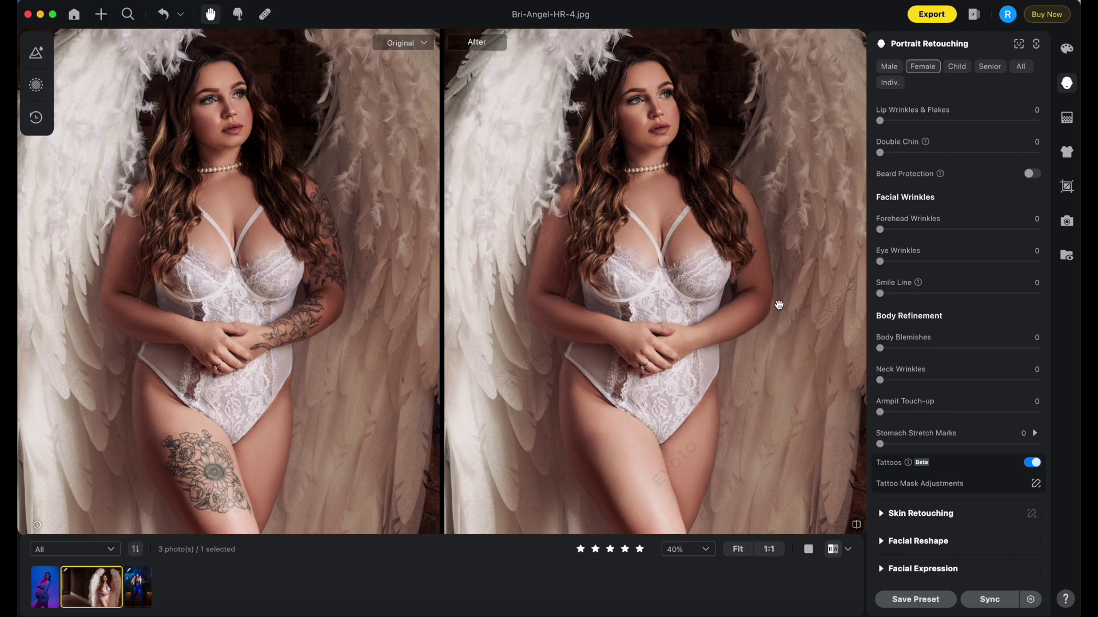
drag(638, 410, 638, 338)
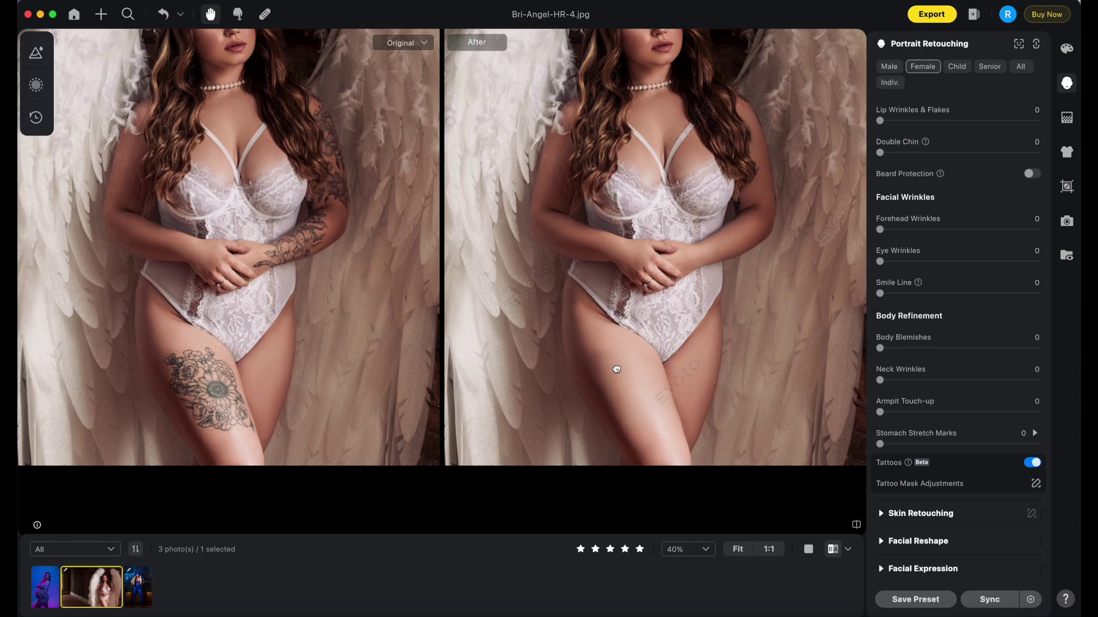
Compare the retouched arm, chest and thigh in the angel-wings photo with the original, both up close and at nearly full length
scroll(585, 375, up, 5)
scroll(730, 363, up, 5)
scroll(731, 363, right, 5)
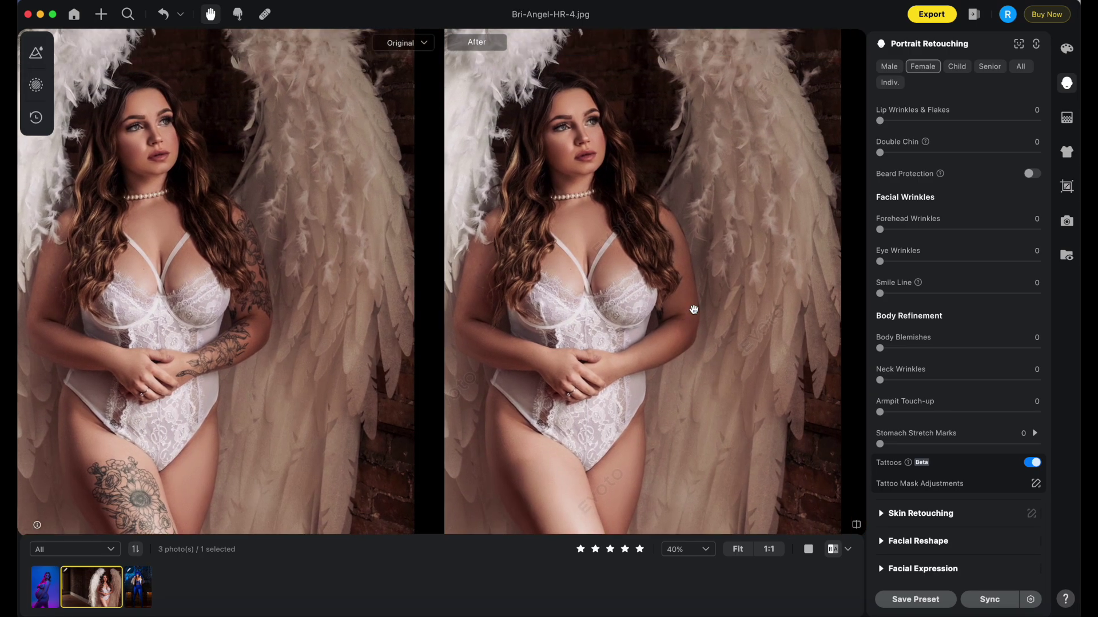
scroll(692, 312, up, 5)
scroll(669, 354, up, 2)
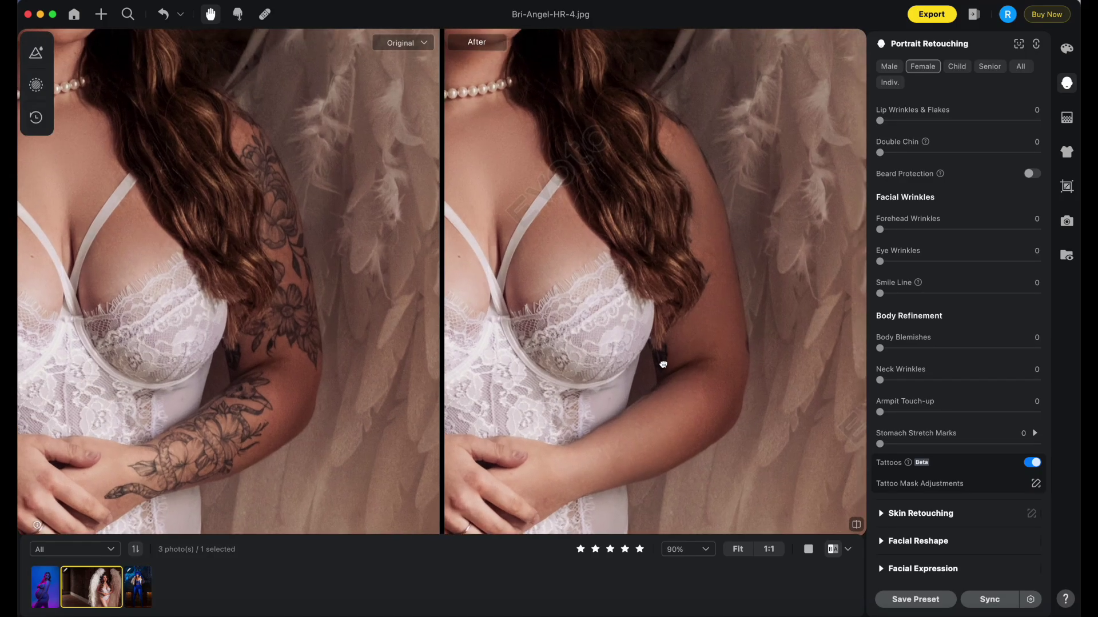
scroll(747, 343, up, 3)
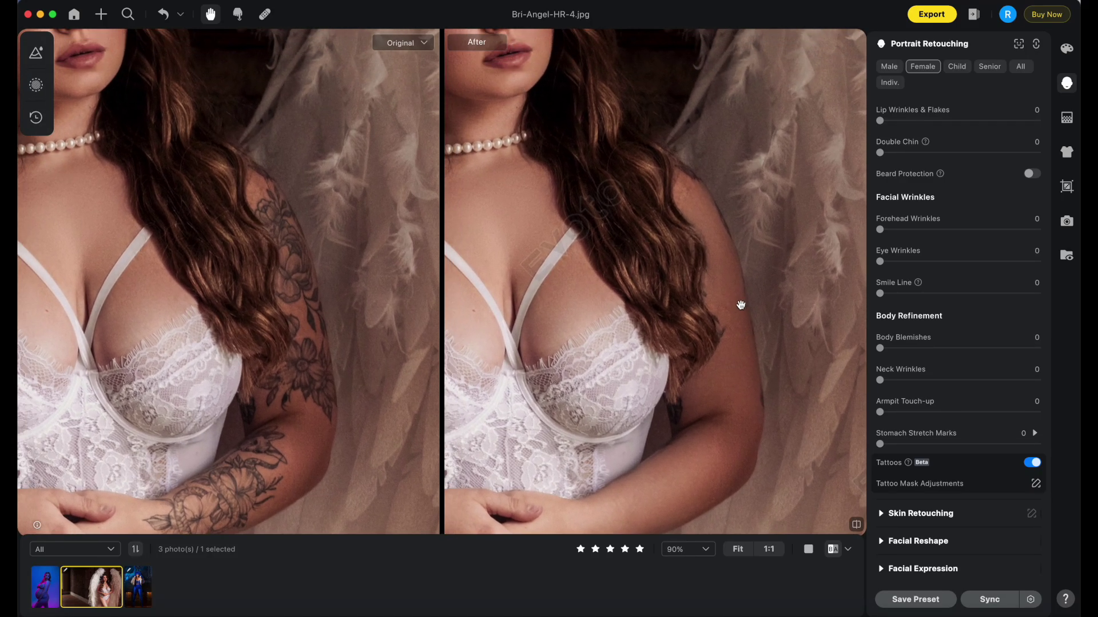
scroll(740, 305, down, 8)
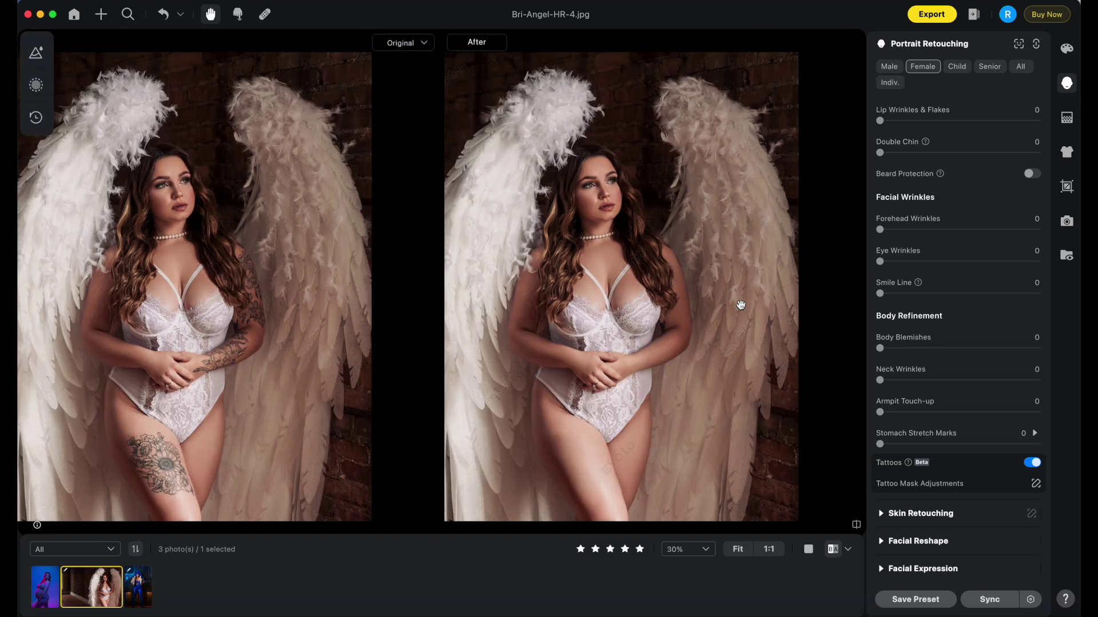
scroll(740, 305, up, 1)
drag(604, 288, 667, 286)
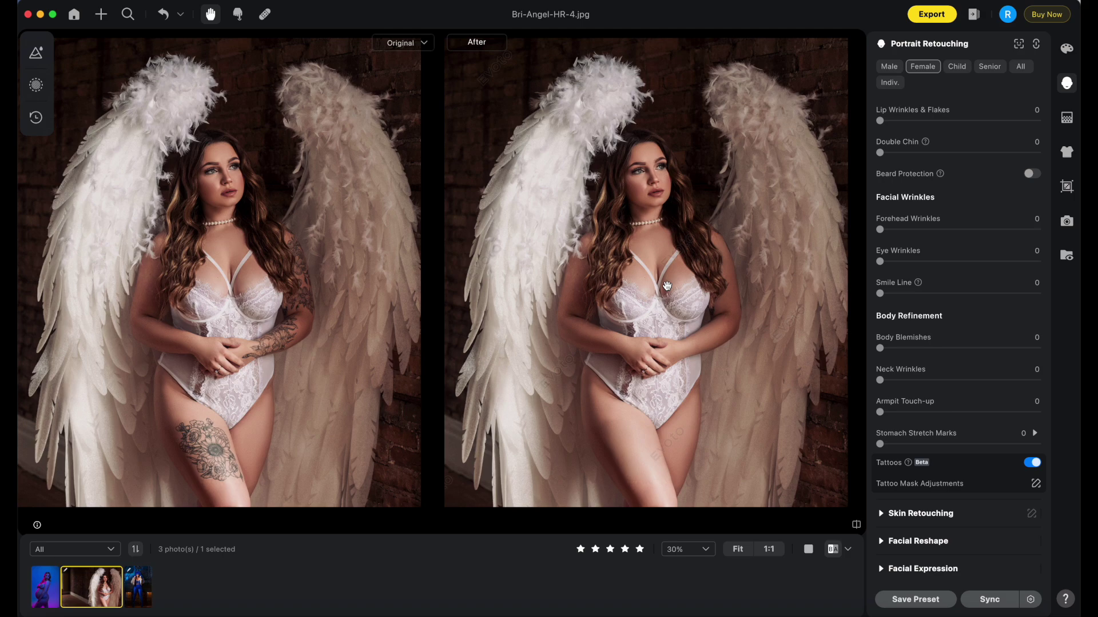
scroll(666, 286, up, 3)
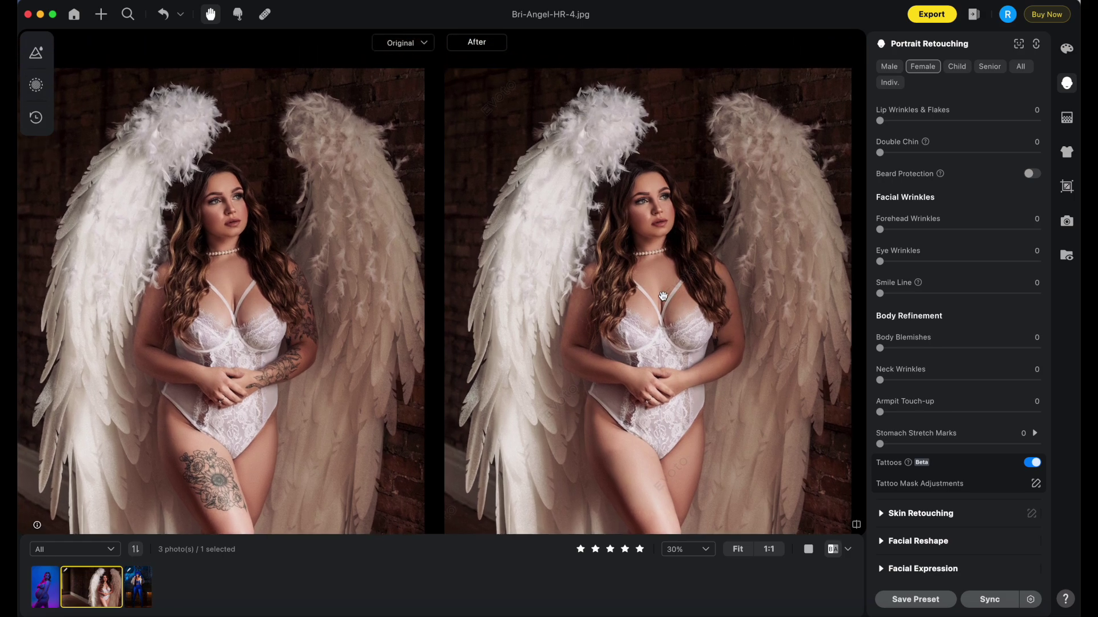
scroll(691, 334, right, 2)
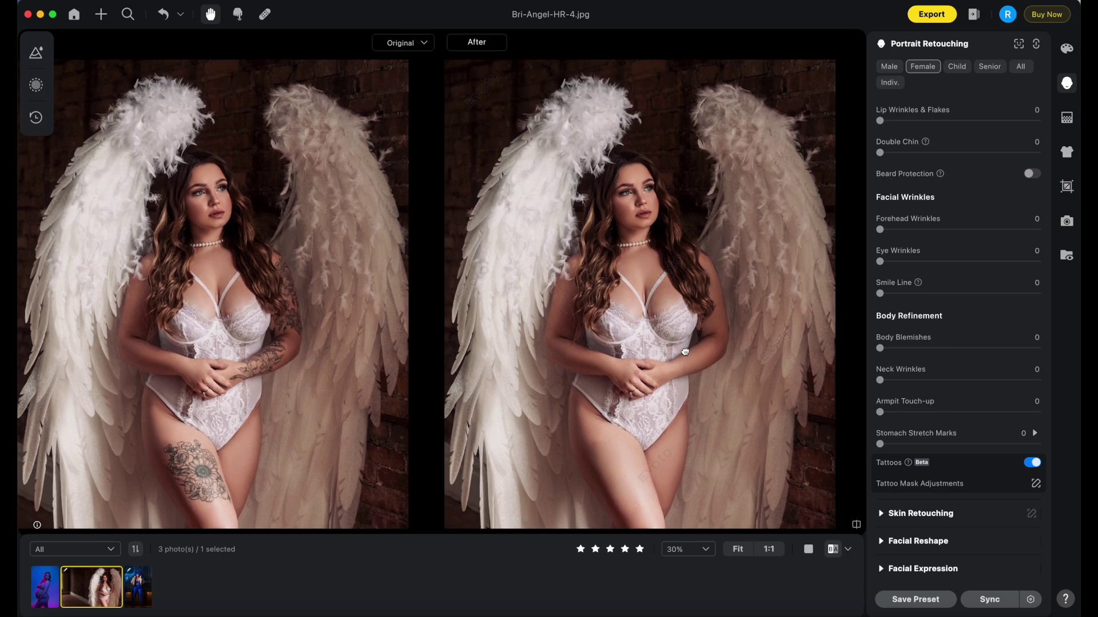
In the skin tone settings, set Unify Body Complexion to 38 and AI Unify Body Complexion to 32
scroll(690, 334, down, 3)
scroll(960, 240, down, 5)
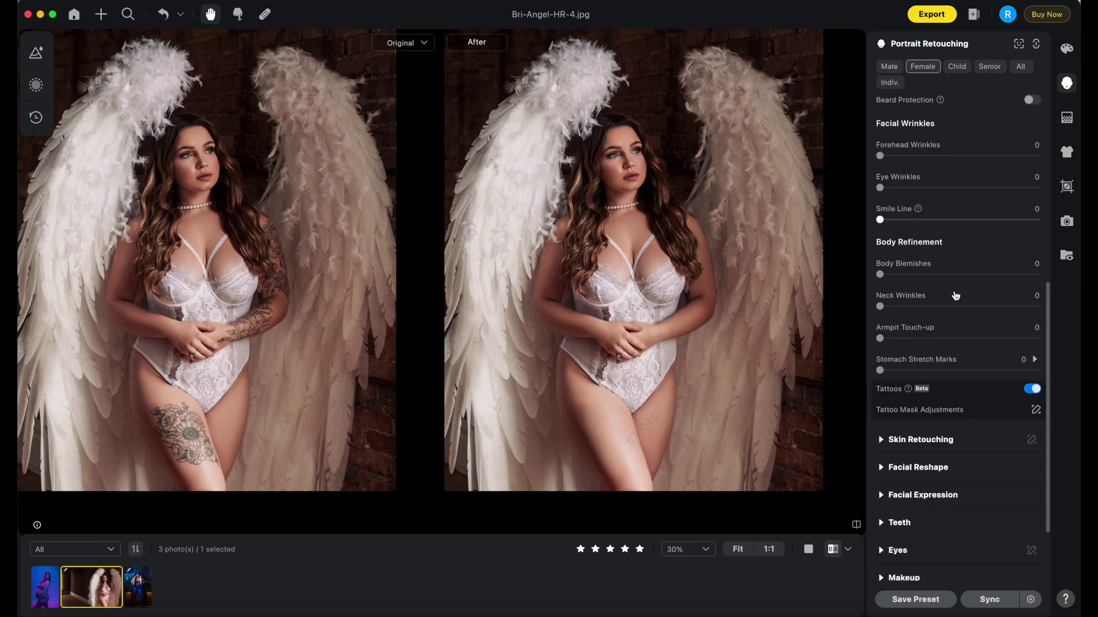
click(885, 346)
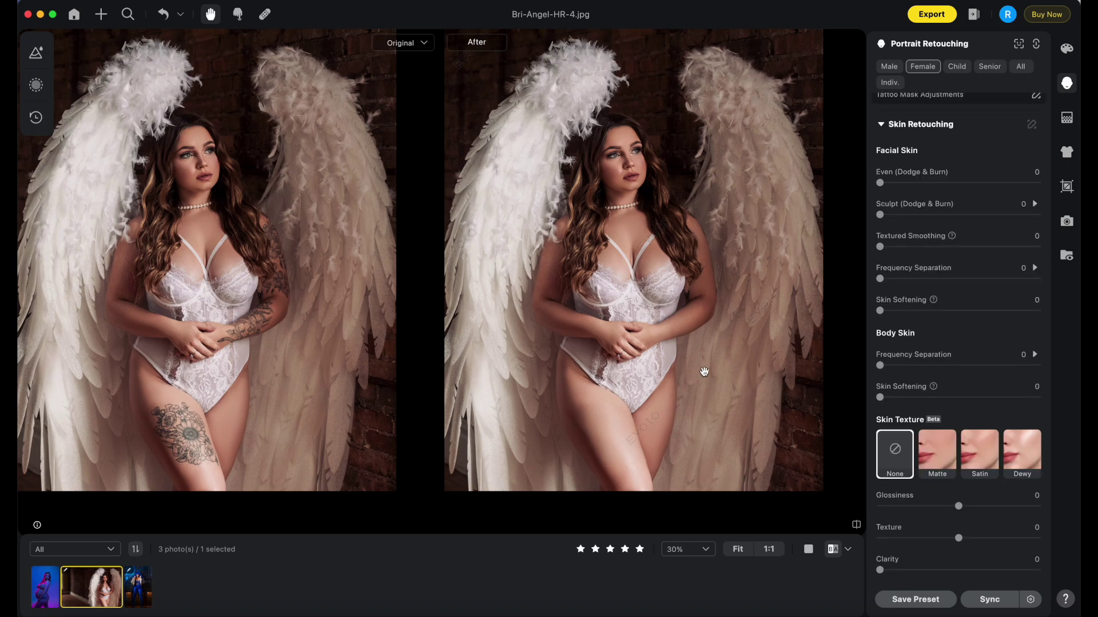
key(super+equal)
scroll(731, 407, down, 5)
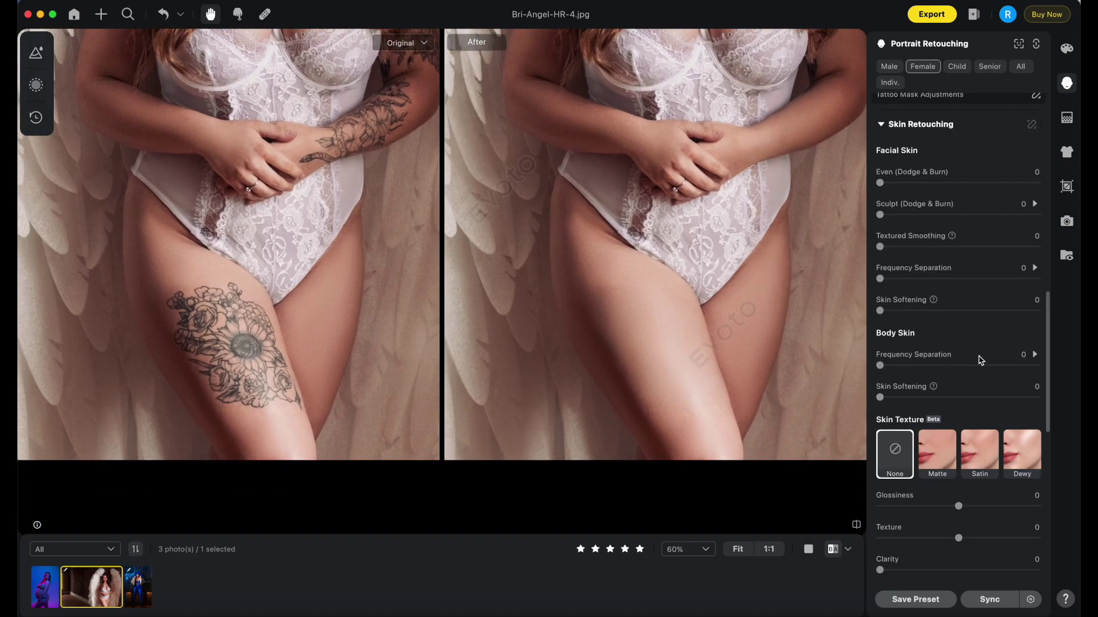
scroll(936, 327, down, 9)
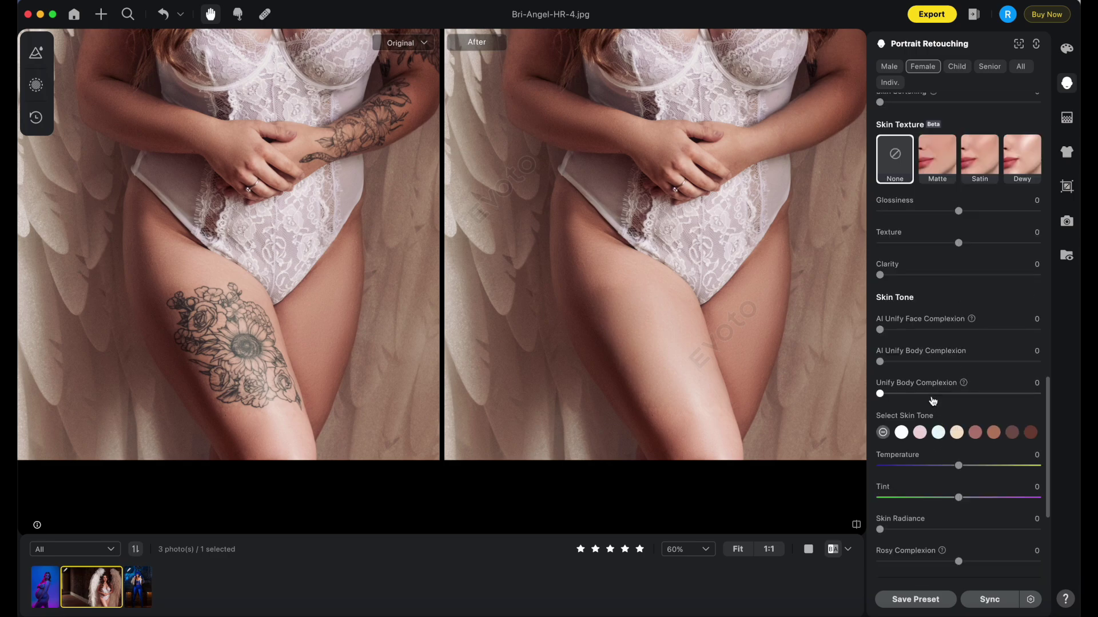
mouse_move(938, 394)
mouse_down()
mouse_move(982, 395)
mouse_move(929, 396)
mouse_move(939, 394)
mouse_up()
click(1026, 362)
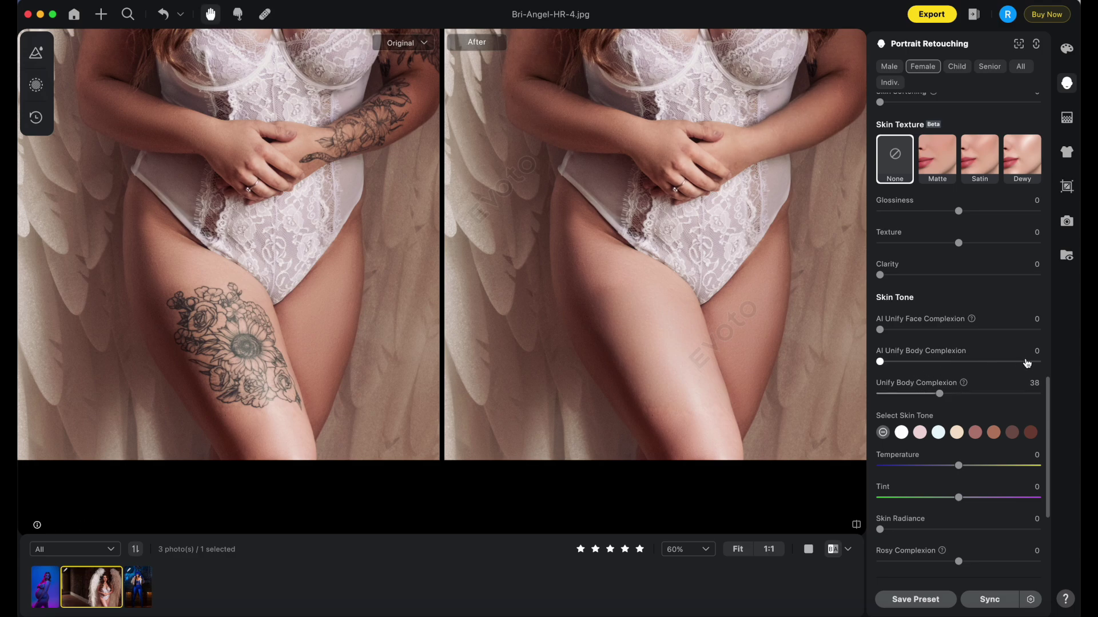
drag(1026, 363, 930, 363)
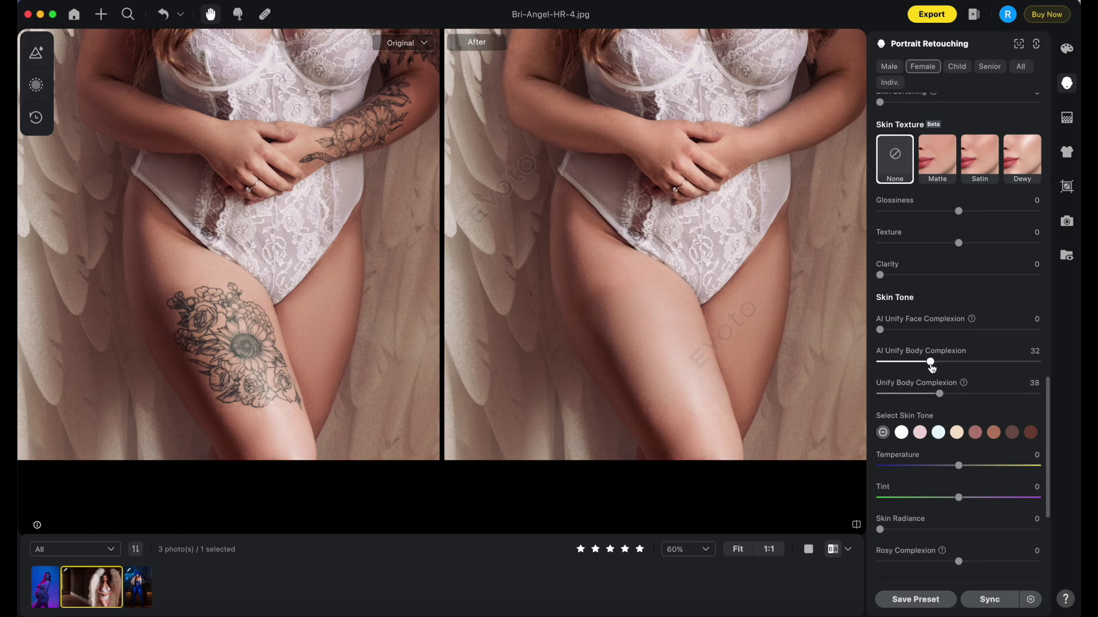
Set the body skin Frequency Separation to 57
scroll(777, 292, up, 5)
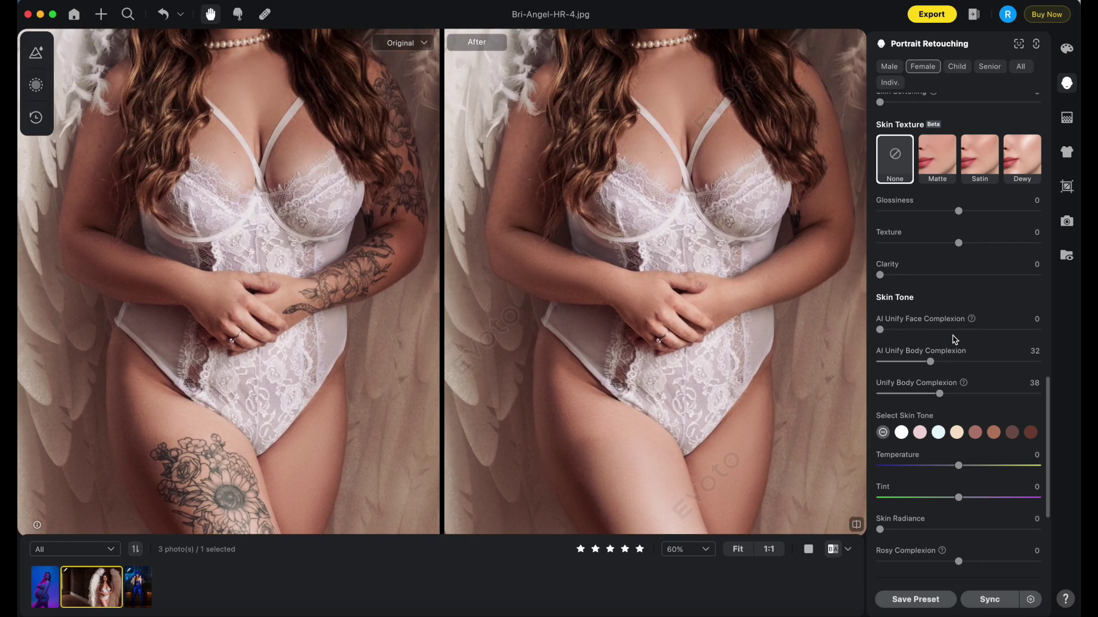
scroll(953, 320, up, 5)
scroll(953, 339, up, 2)
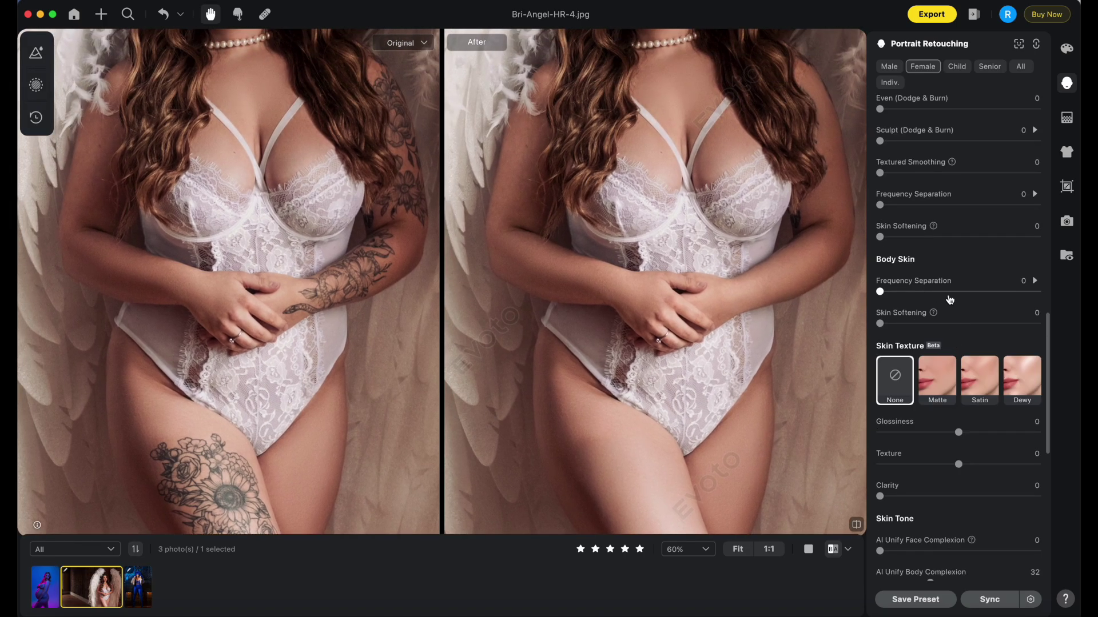
drag(1036, 293, 990, 294)
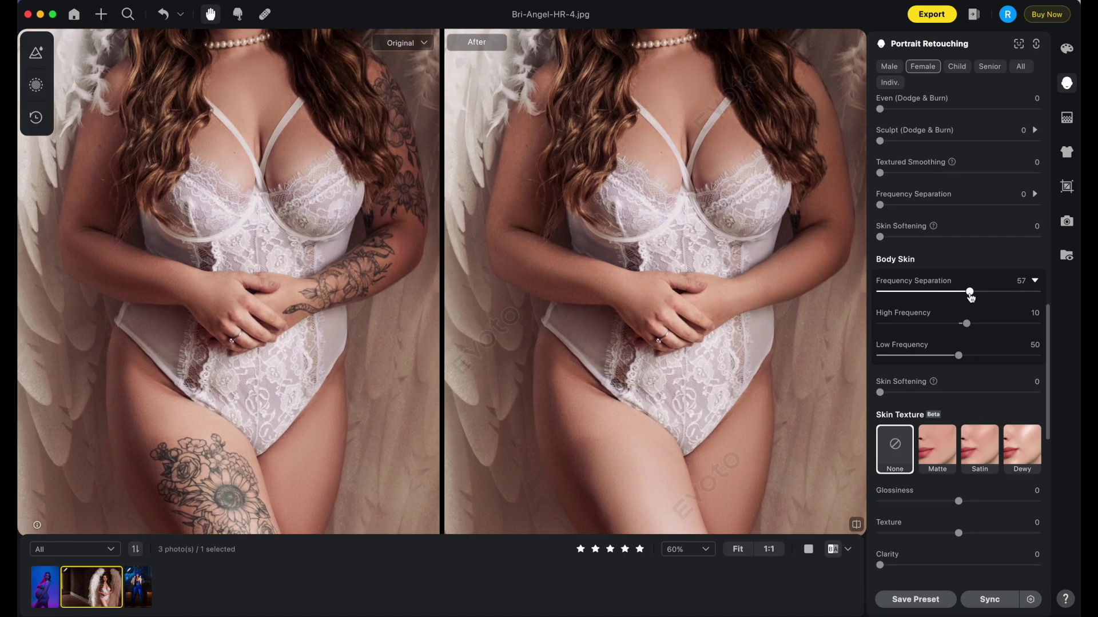
Set Body Blemishes to 40 under Blemish Removal and view the whole figure beside the original
scroll(970, 294, up, 10)
scroll(961, 271, down, 3)
scroll(969, 274, up, 3)
click(885, 108)
click(886, 137)
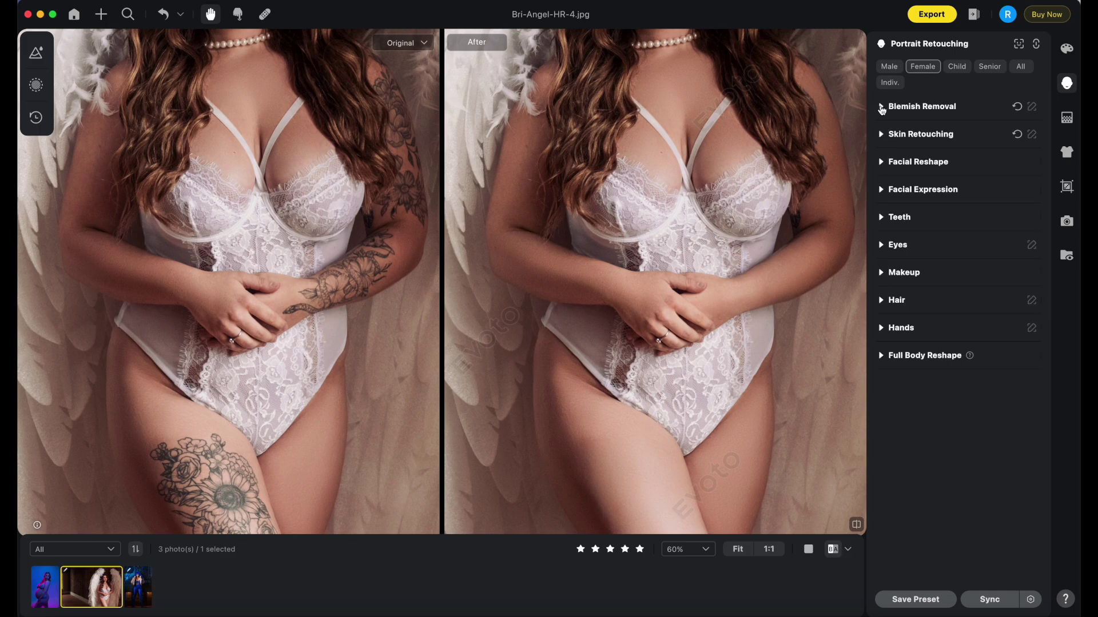
click(883, 108)
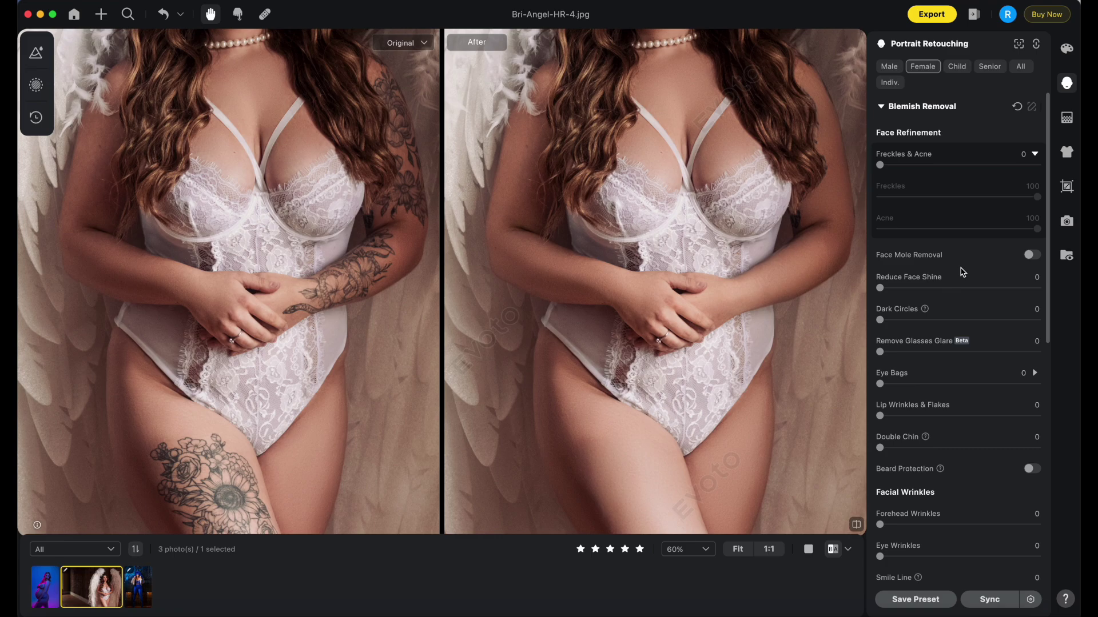
scroll(965, 273, down, 2)
click(1026, 571)
drag(1027, 570, 943, 571)
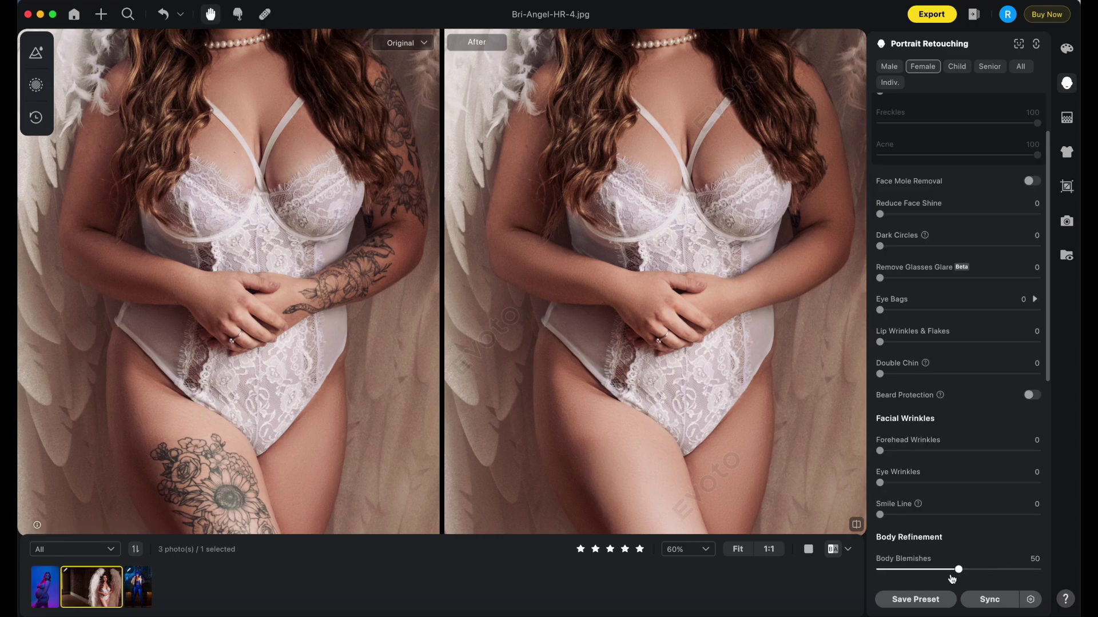
scroll(657, 420, down, 5)
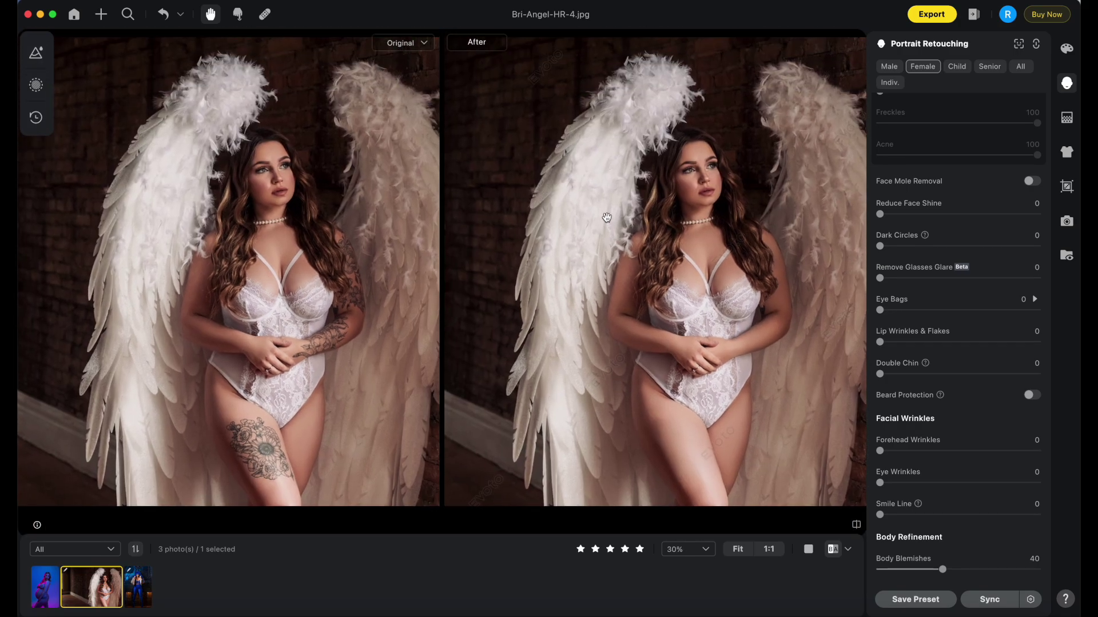
Open the blue-and-magenta maternity photo, frame the hip lettering, and turn on tattoo removal
click(45, 586)
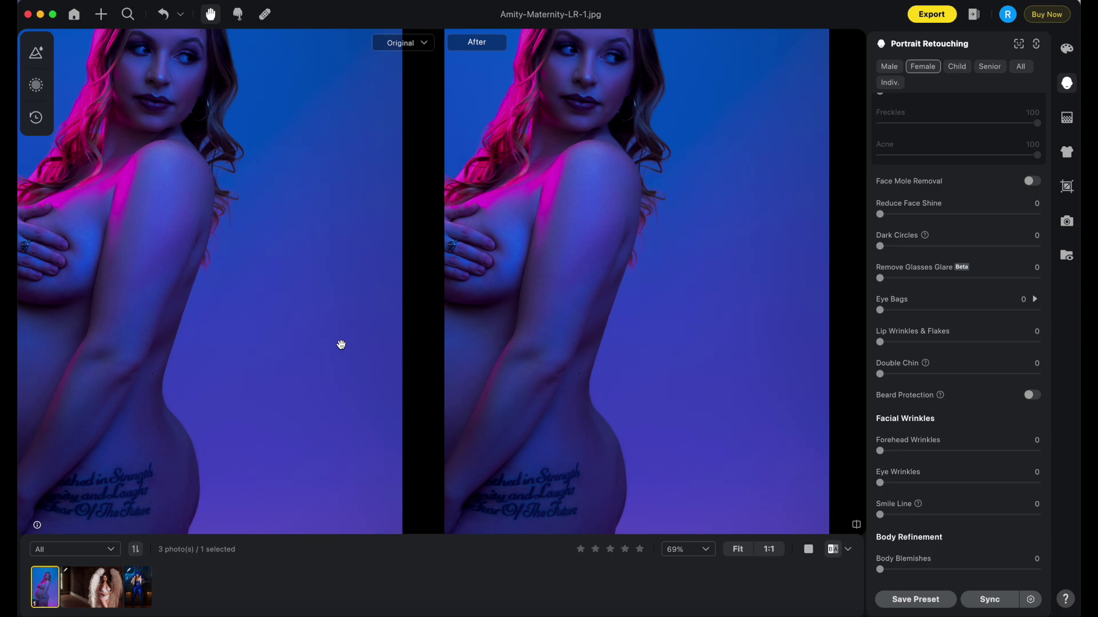
drag(497, 284, 594, 267)
scroll(594, 268, down, 3)
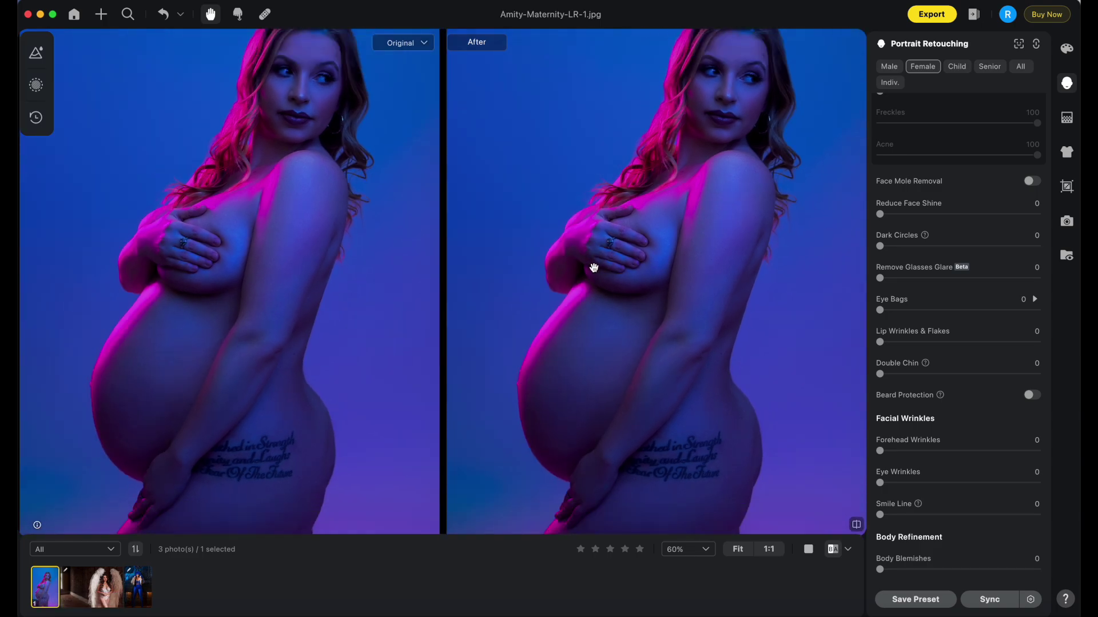
drag(611, 346, 609, 334)
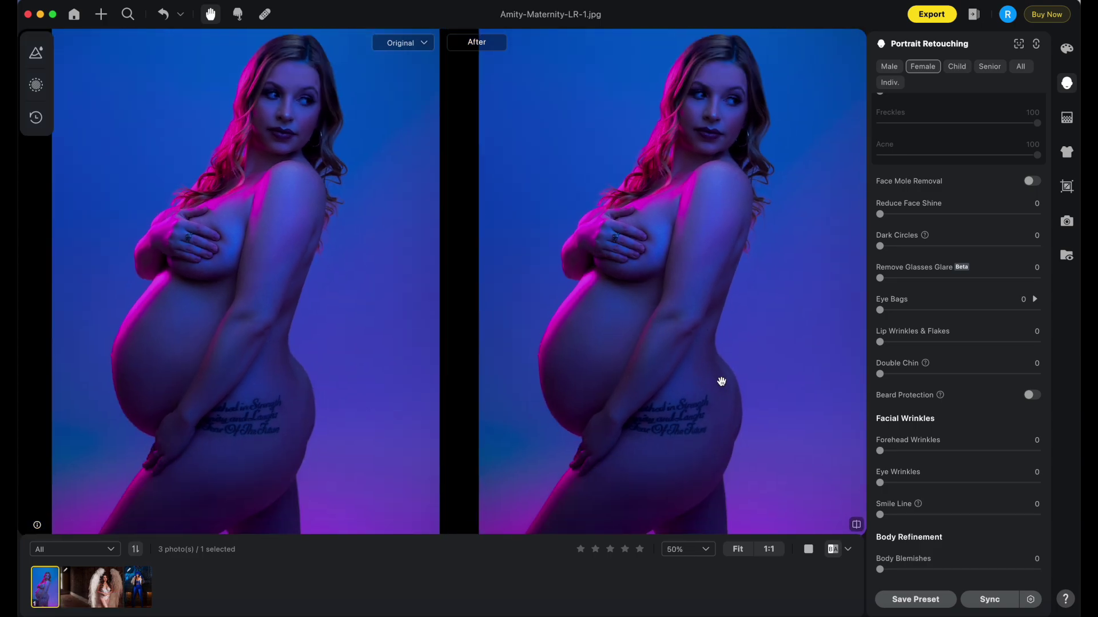
drag(721, 381, 722, 371)
scroll(987, 392, down, 5)
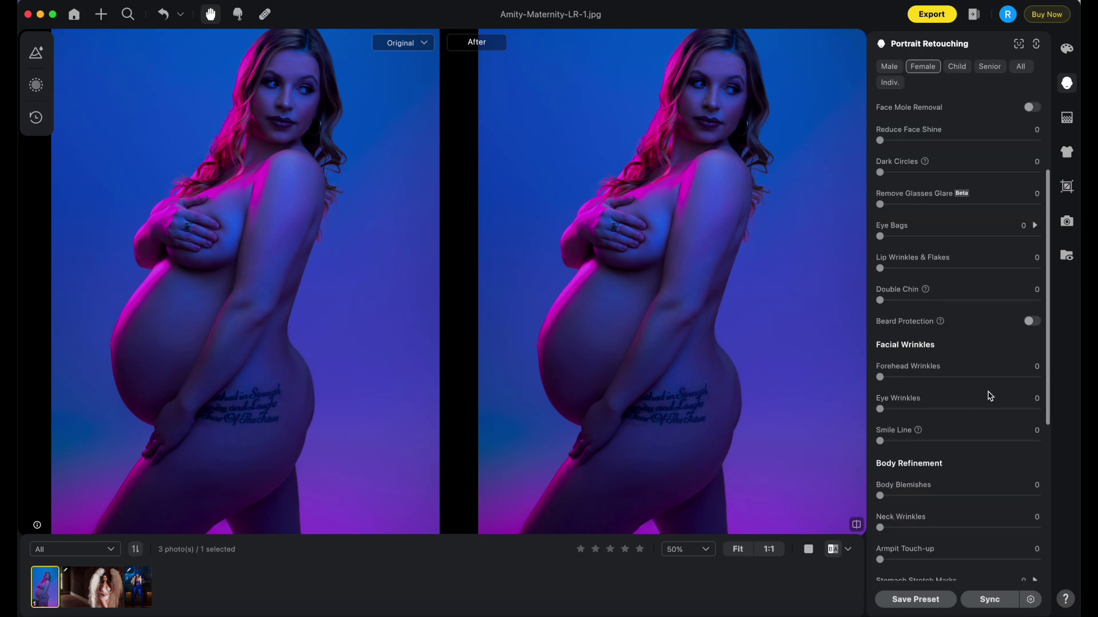
click(1032, 536)
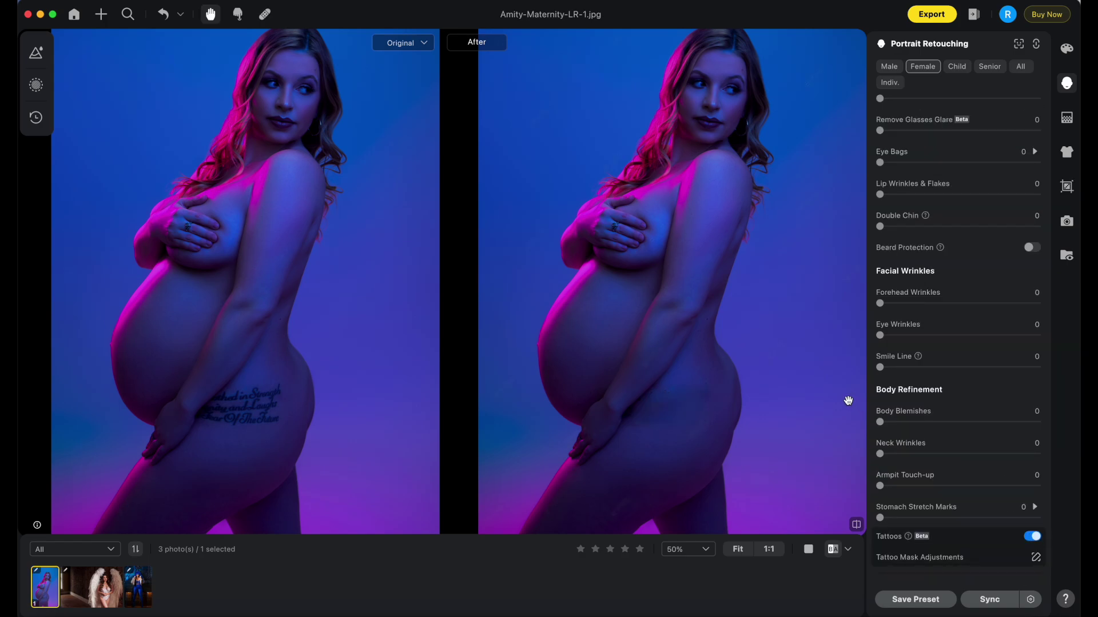
Compare the retouched hip with the original lettering tattoo up close
scroll(455, 426, down, 2)
key(super+equal)
key(super+equal)
key(super+equal)
key(super+equal)
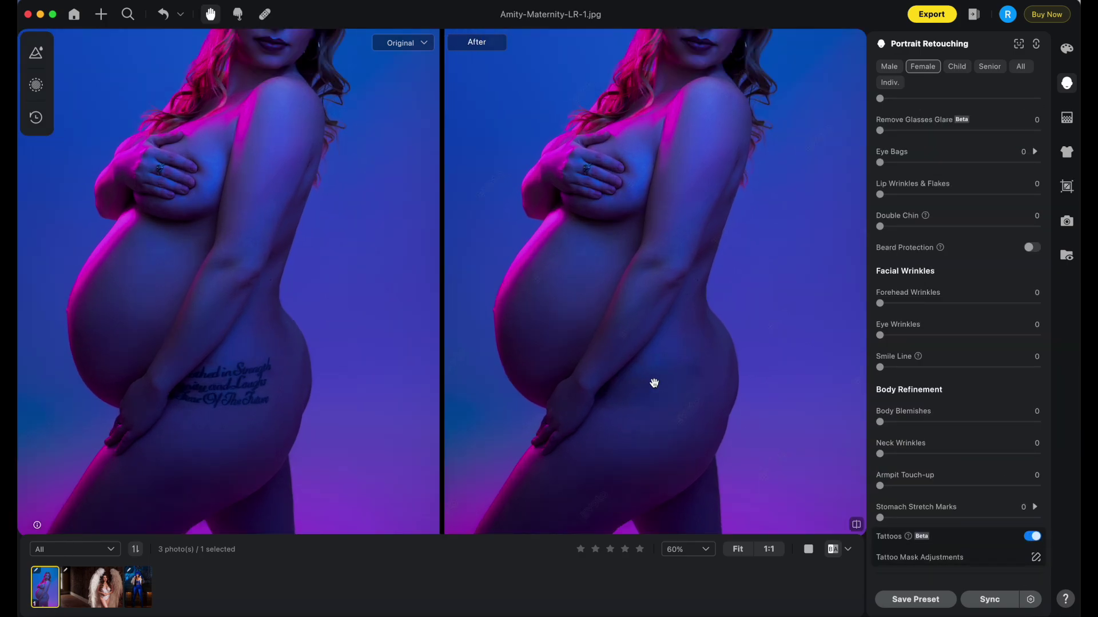
scroll(686, 338, down, 4)
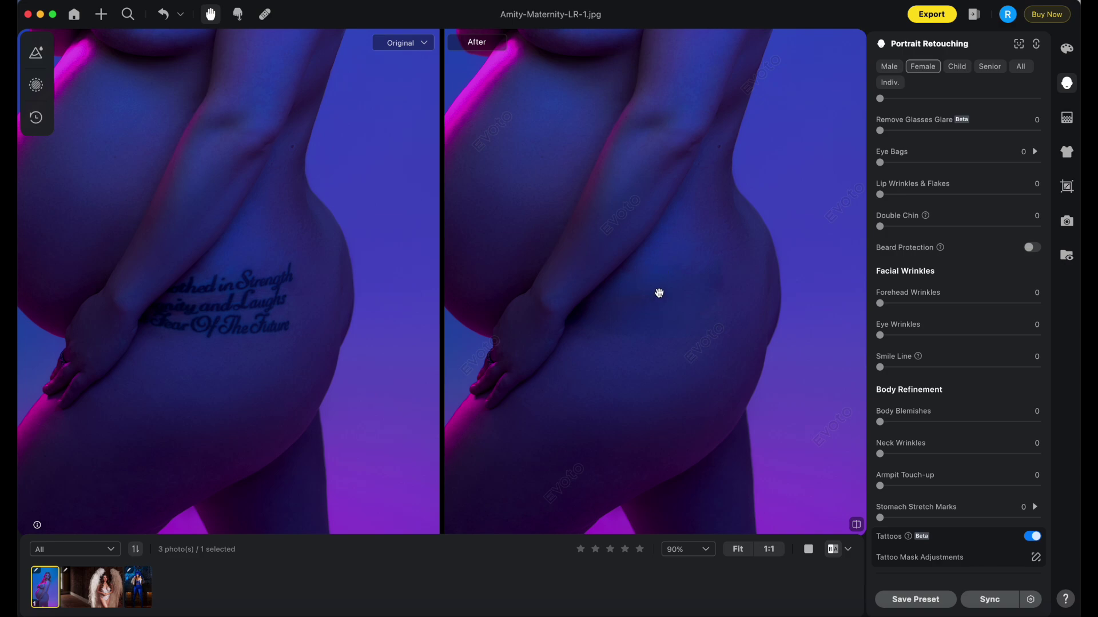
scroll(706, 328, right, 2)
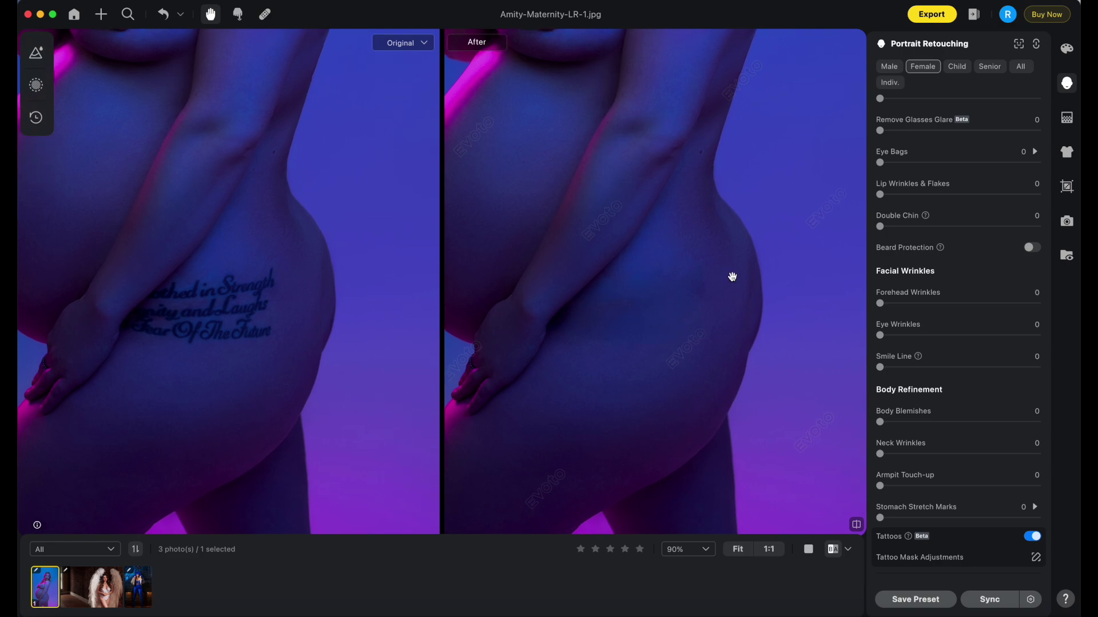
Open the tattoo mask adjustments and add masked area over the hip lettering with a size 30 brush
scroll(995, 438, down, 5)
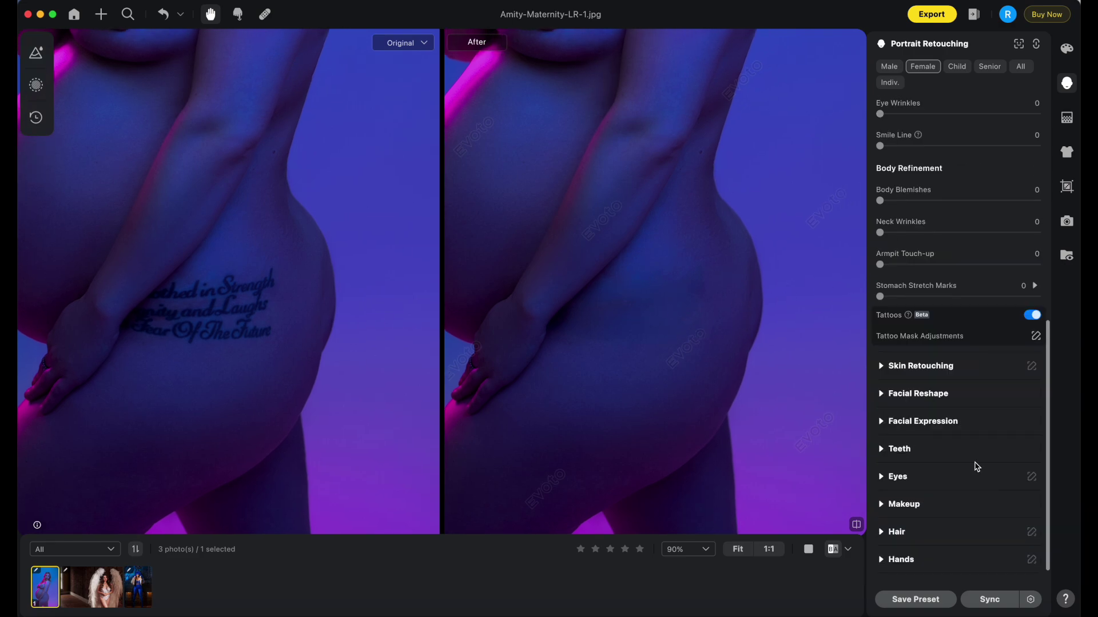
click(1035, 336)
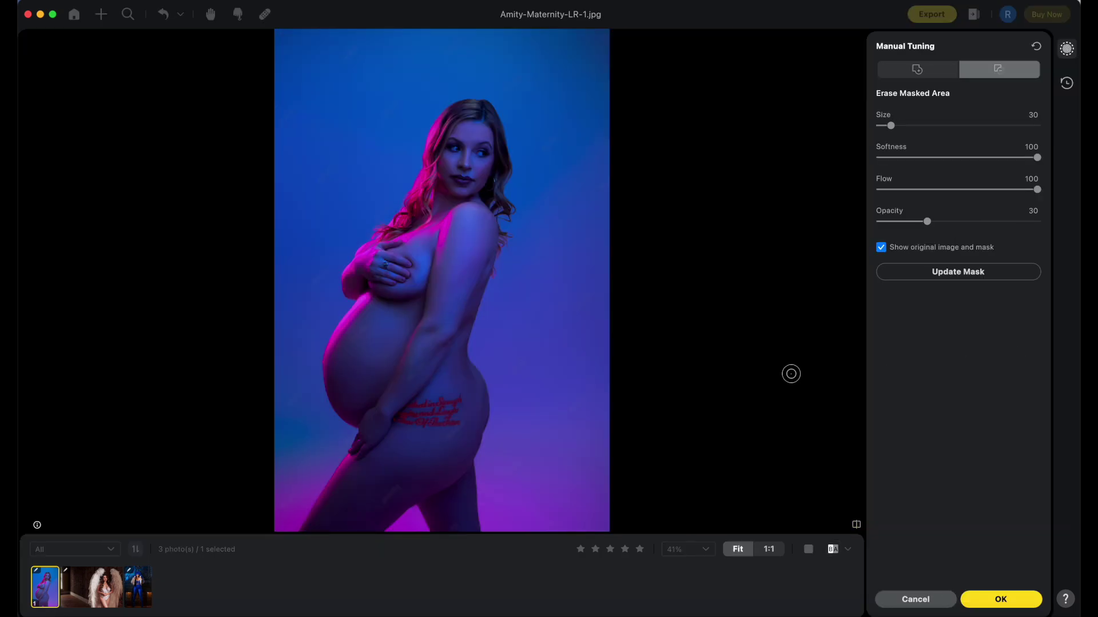
scroll(500, 370, up, 3)
key(space)
mouse_move(464, 509)
mouse_down()
mouse_move(646, 286)
mouse_move(617, 296)
mouse_up()
scroll(647, 285, up, 5)
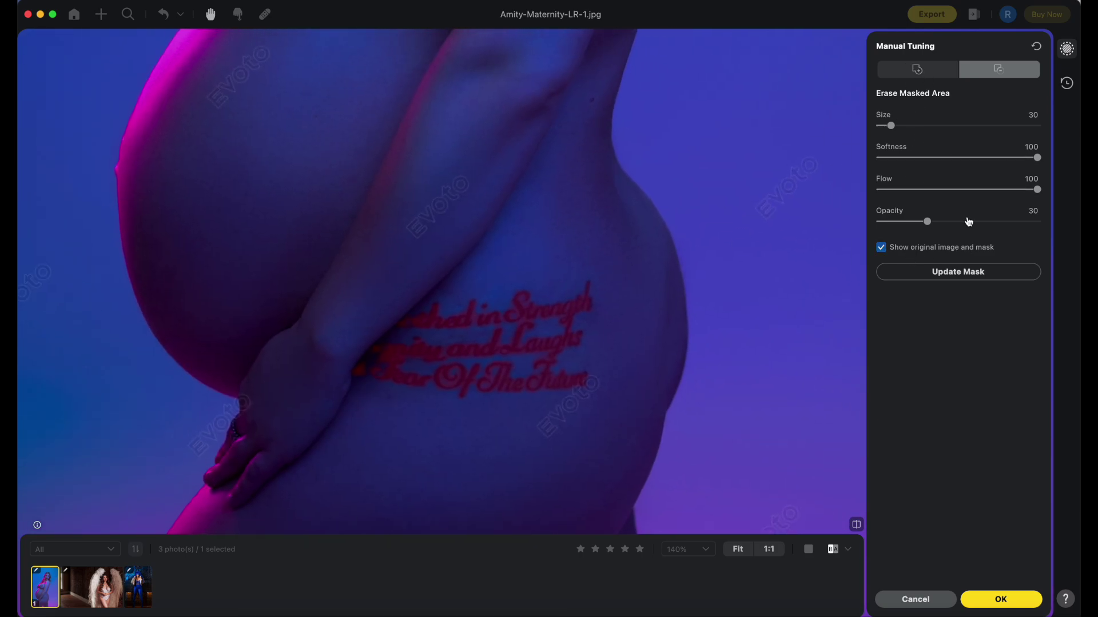
click(933, 79)
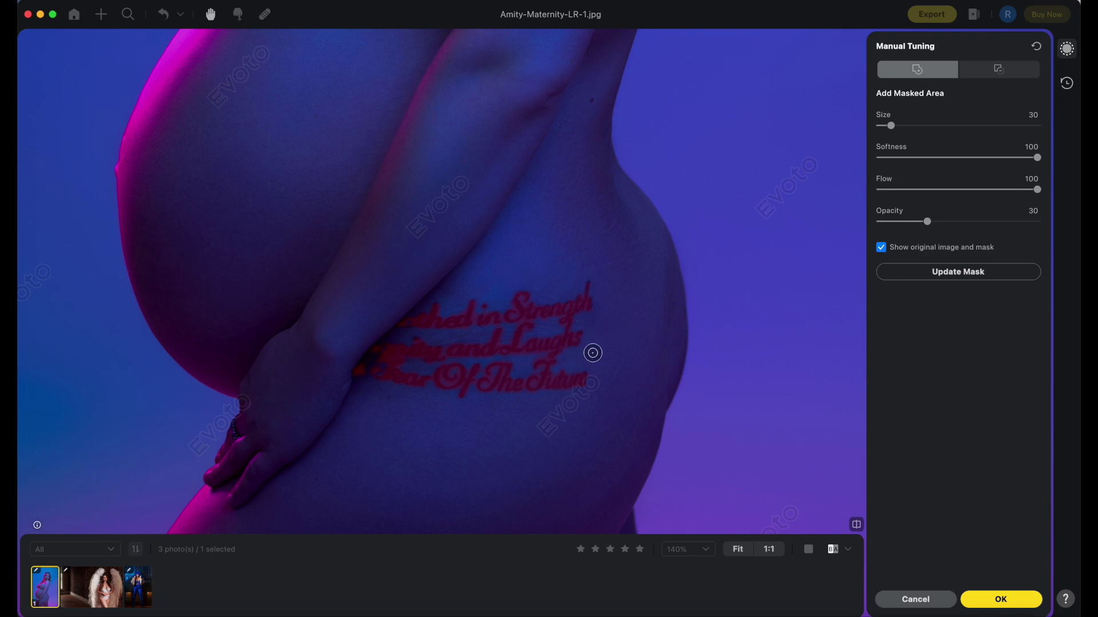
mouse_move(593, 353)
mouse_down()
mouse_move(576, 346)
mouse_move(551, 373)
mouse_move(581, 345)
mouse_move(505, 375)
mouse_move(512, 358)
mouse_move(507, 402)
mouse_move(573, 354)
mouse_move(594, 309)
mouse_move(579, 318)
mouse_move(568, 299)
mouse_move(554, 341)
mouse_move(537, 341)
mouse_move(530, 305)
mouse_move(537, 325)
mouse_move(480, 314)
mouse_move(487, 328)
mouse_move(465, 346)
mouse_move(458, 314)
mouse_move(426, 341)
mouse_move(454, 324)
mouse_move(419, 314)
mouse_move(415, 341)
mouse_up()
Enlarge the brush to 78, extend the mask over the entire hip lettering, and update the mask
drag(895, 127, 916, 125)
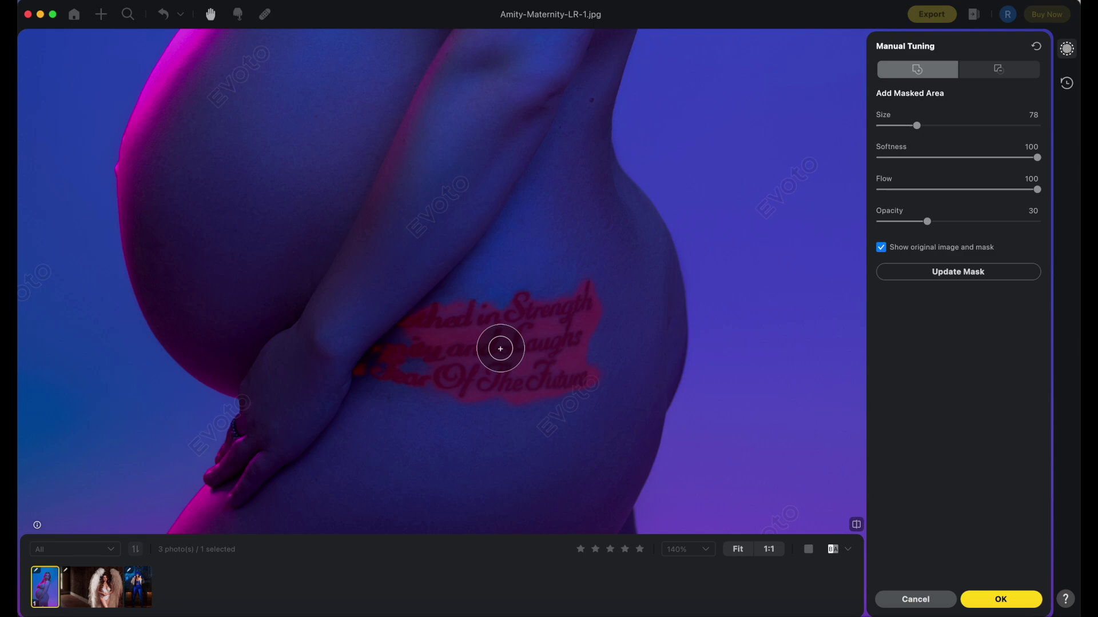
mouse_move(500, 349)
mouse_down()
mouse_move(425, 387)
mouse_move(452, 384)
mouse_move(431, 369)
mouse_move(393, 383)
mouse_move(371, 376)
mouse_move(411, 338)
mouse_move(376, 369)
mouse_move(437, 333)
mouse_move(434, 320)
mouse_move(418, 332)
mouse_move(442, 305)
mouse_move(447, 330)
mouse_move(490, 333)
mouse_move(469, 311)
mouse_move(574, 307)
mouse_move(576, 295)
mouse_move(568, 321)
mouse_move(501, 303)
mouse_move(451, 334)
mouse_move(486, 335)
mouse_move(417, 358)
mouse_move(546, 378)
mouse_move(520, 400)
mouse_move(425, 393)
mouse_move(587, 368)
mouse_move(582, 336)
mouse_move(546, 342)
mouse_move(573, 321)
mouse_up()
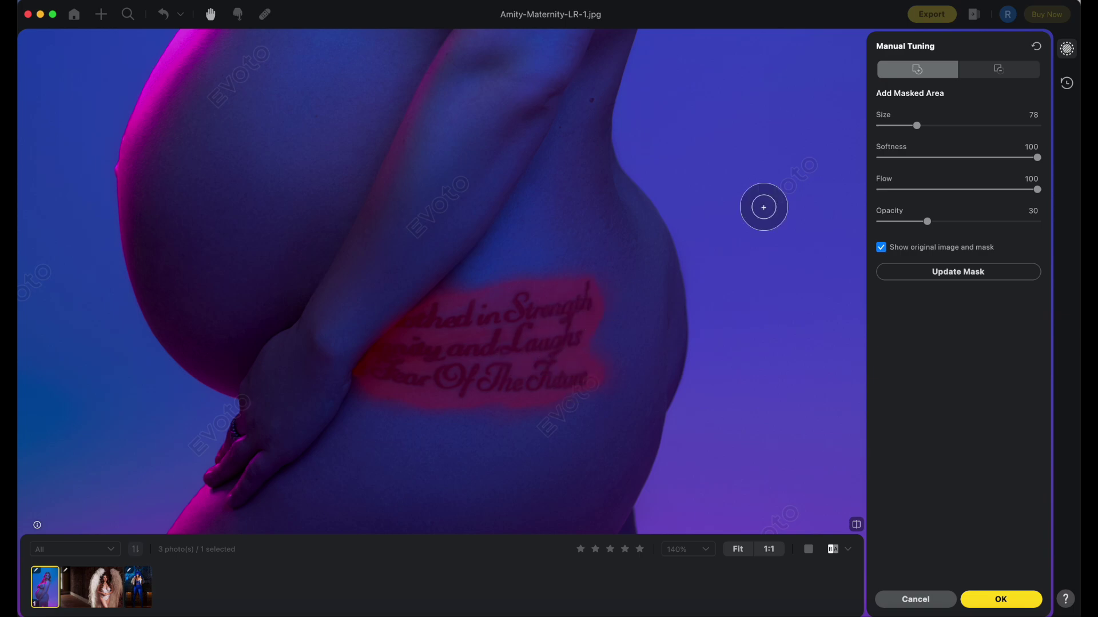
click(977, 275)
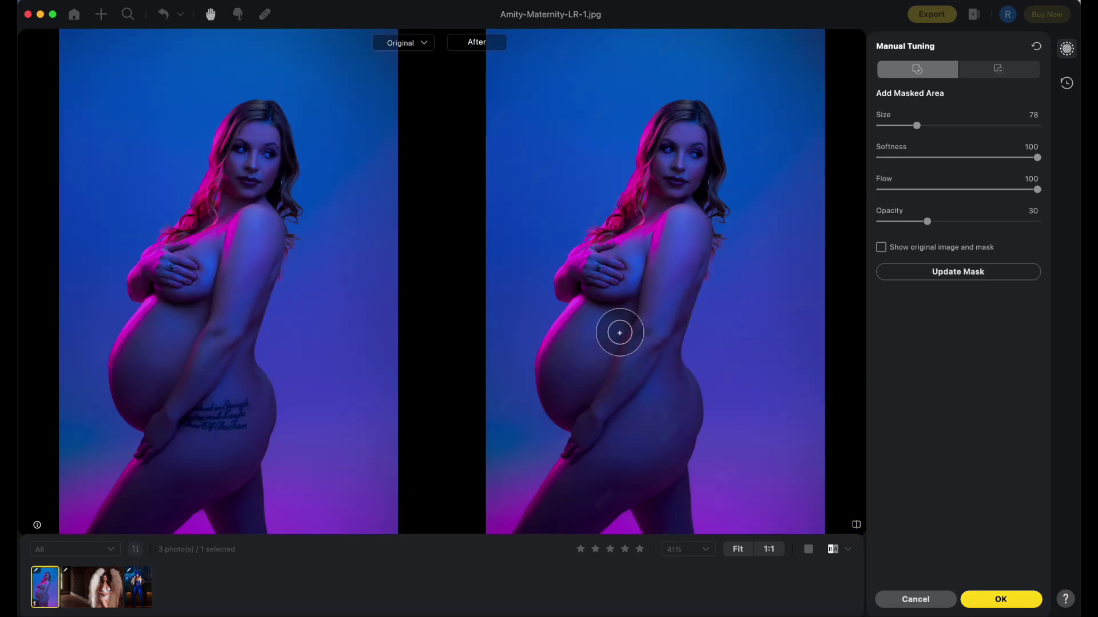
Inspect the retouched hip up close against the original lettering and accept the manual tattoo mask tuning
scroll(652, 301, up, 3)
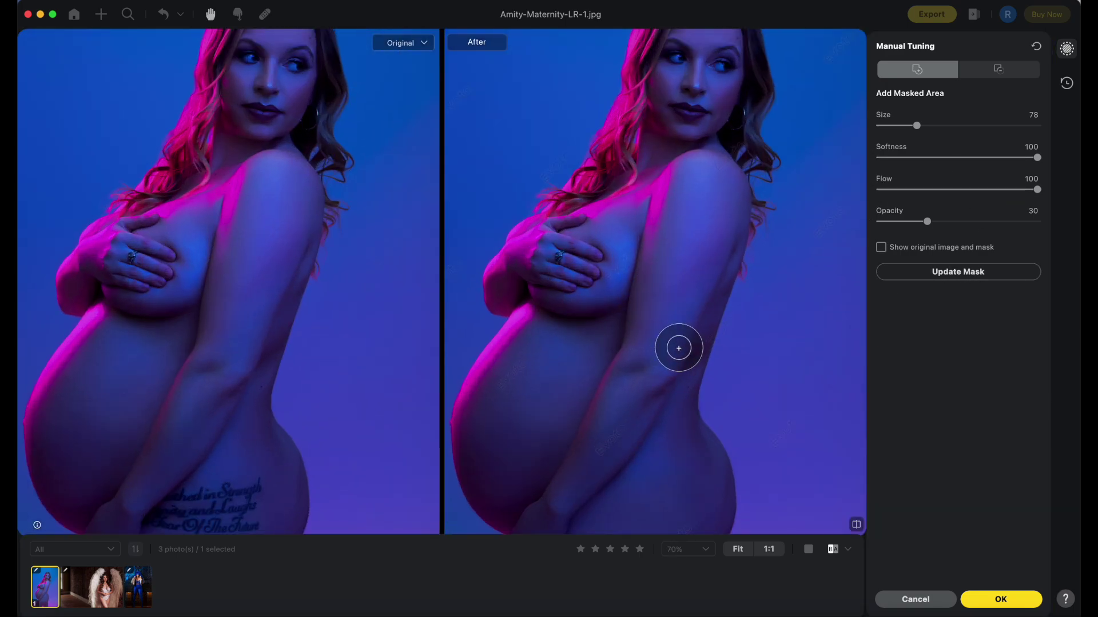
drag(671, 404, 640, 245)
drag(707, 290, 723, 223)
scroll(706, 264, up, 2)
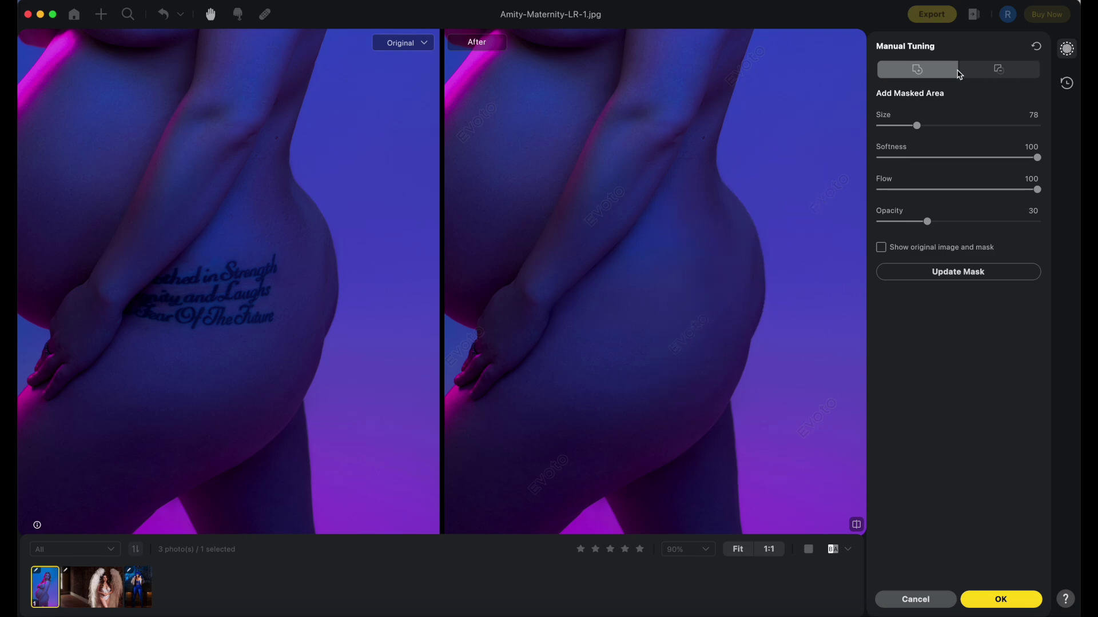
click(997, 605)
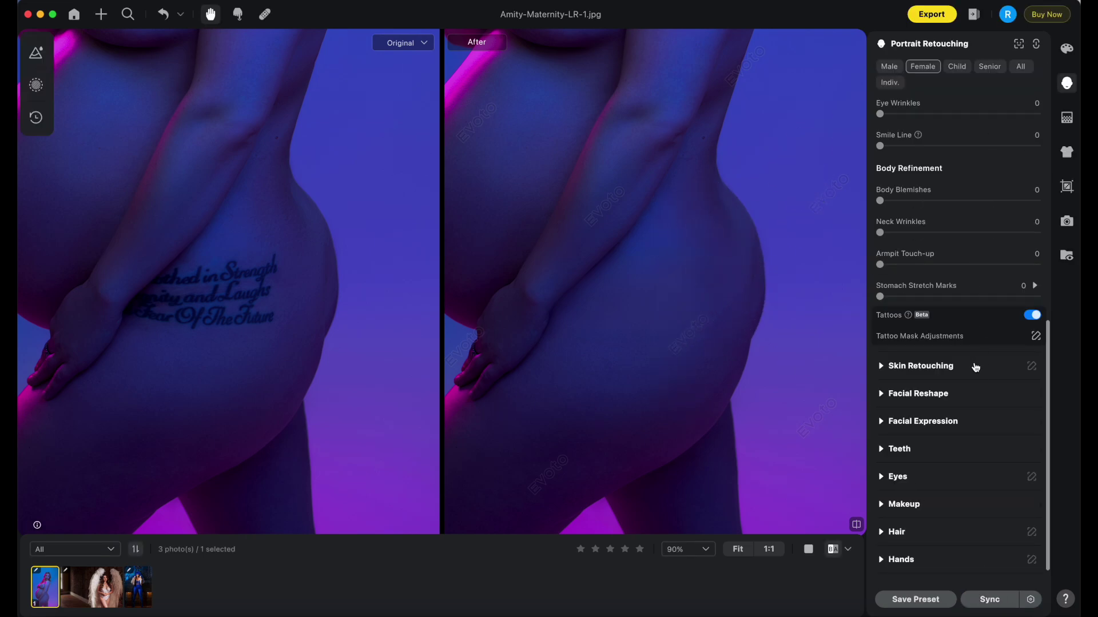
Try AI Unify Body Complexion at 67, reset it to 0, and set Unify Body Complexion to 51 for the maternity photo
scroll(972, 343, up, 5)
click(881, 108)
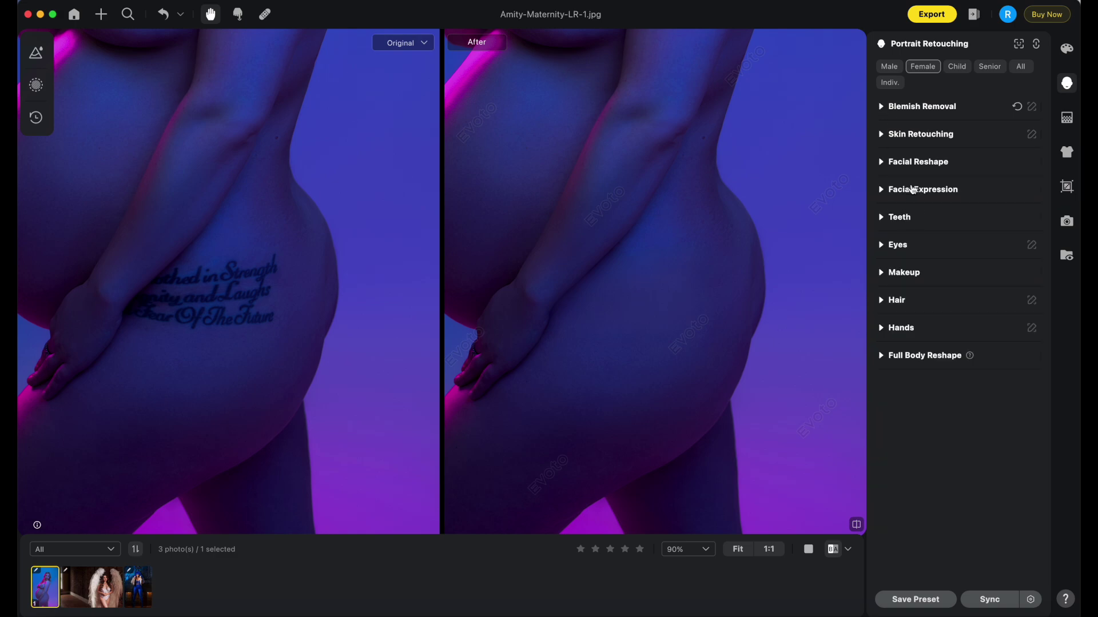
click(883, 135)
scroll(976, 350, down, 6)
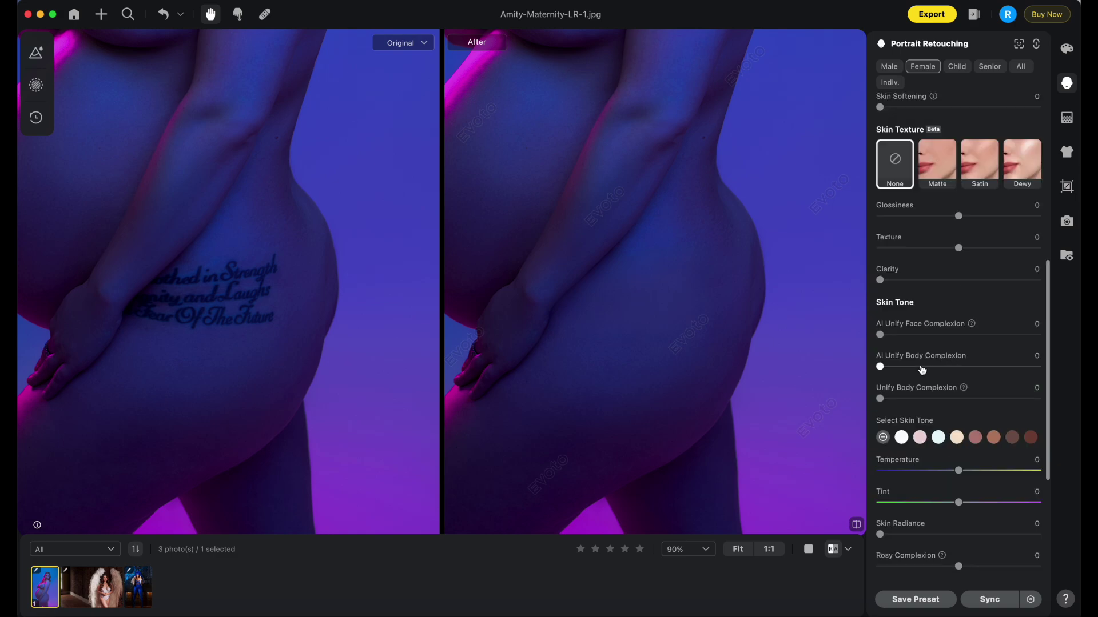
drag(978, 369, 986, 366)
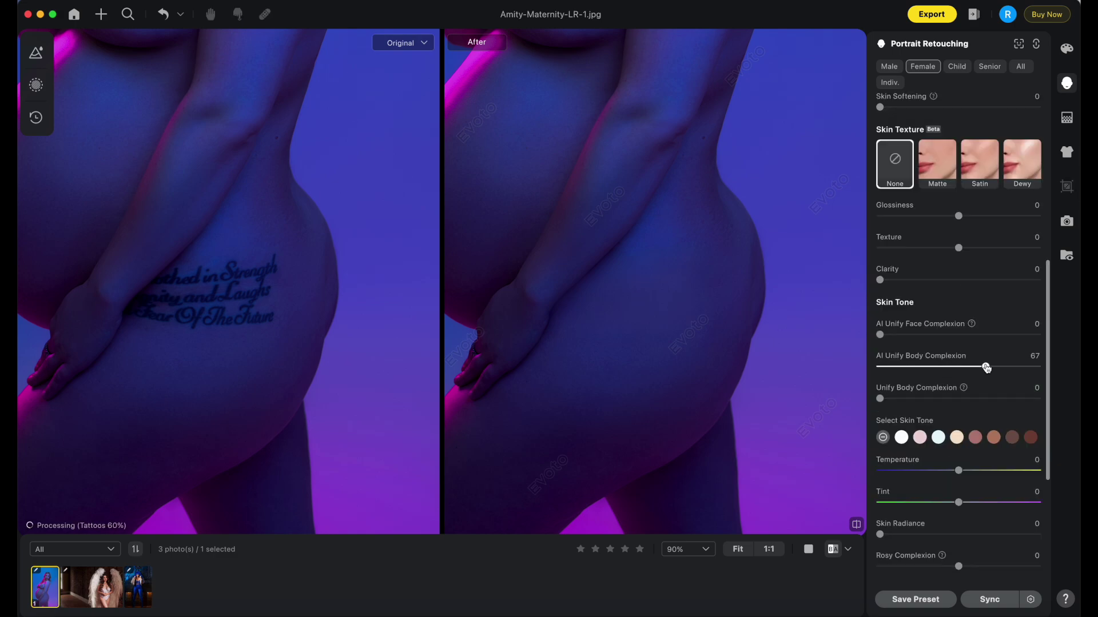
click(875, 369)
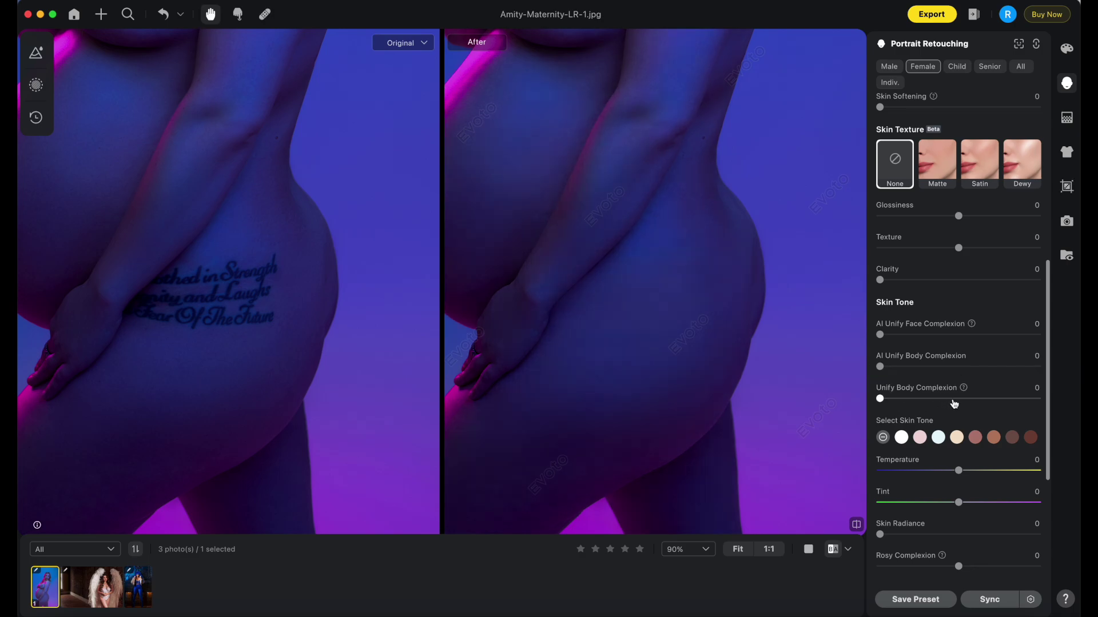
click(967, 400)
mouse_move(951, 400)
mouse_down()
mouse_move(931, 394)
mouse_move(985, 402)
mouse_move(961, 398)
mouse_up()
Compare the full retouched maternity photo with the original, from the hip up to the face
scroll(684, 373, down, 3)
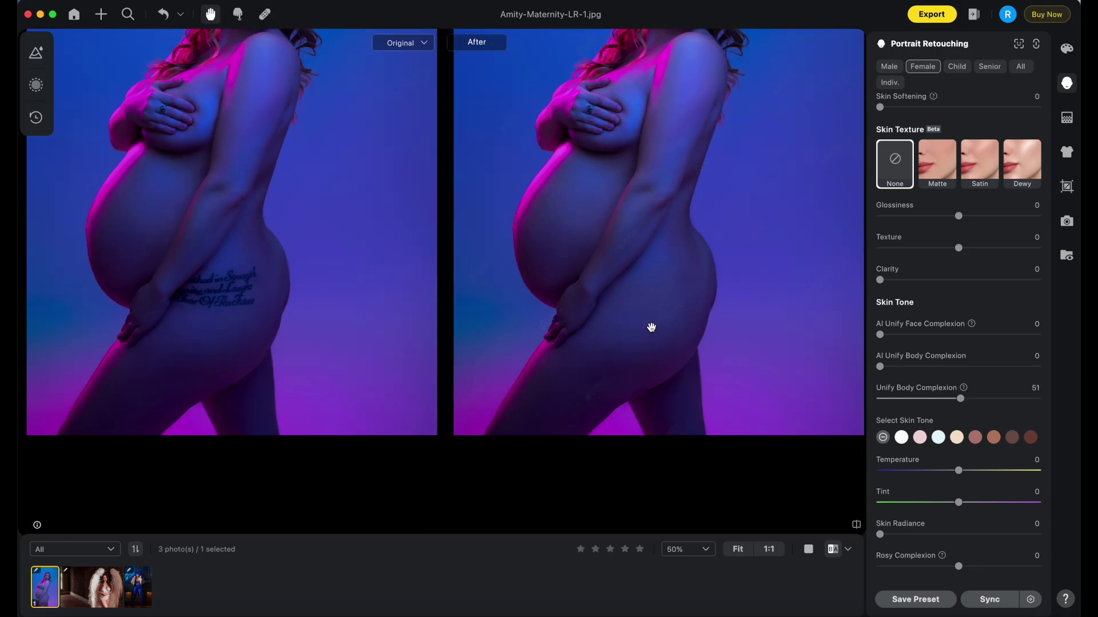
drag(613, 183, 654, 288)
drag(668, 232, 665, 267)
scroll(665, 266, down, 2)
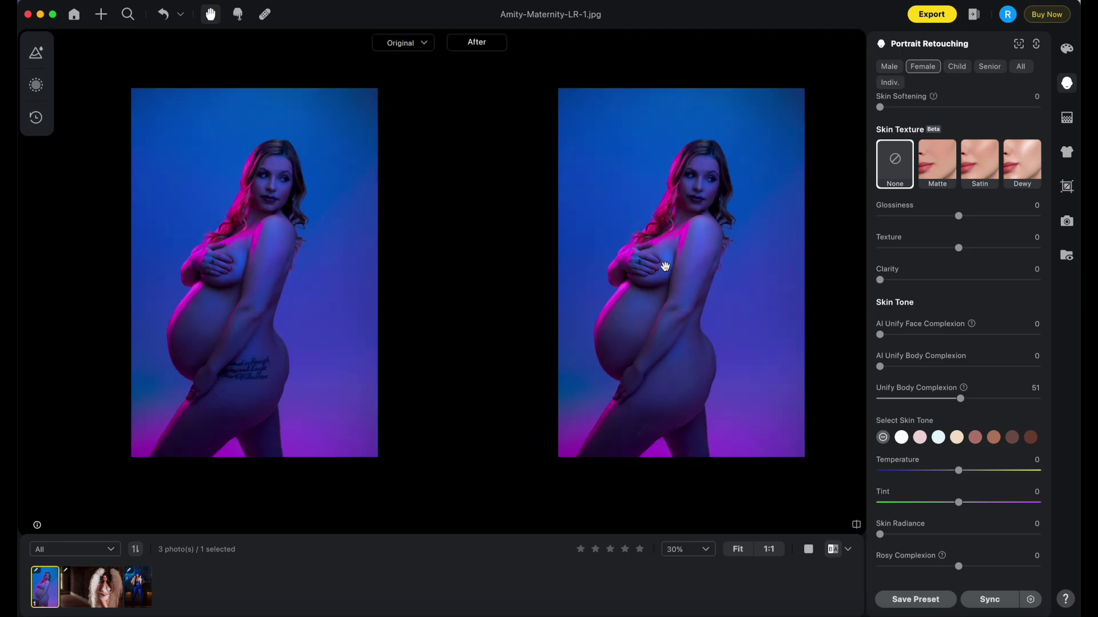
Open the angel-wings photo Bri-Angel-HR-4.jpg and compare the retouched arm and thigh with the original tattoos
click(63, 572)
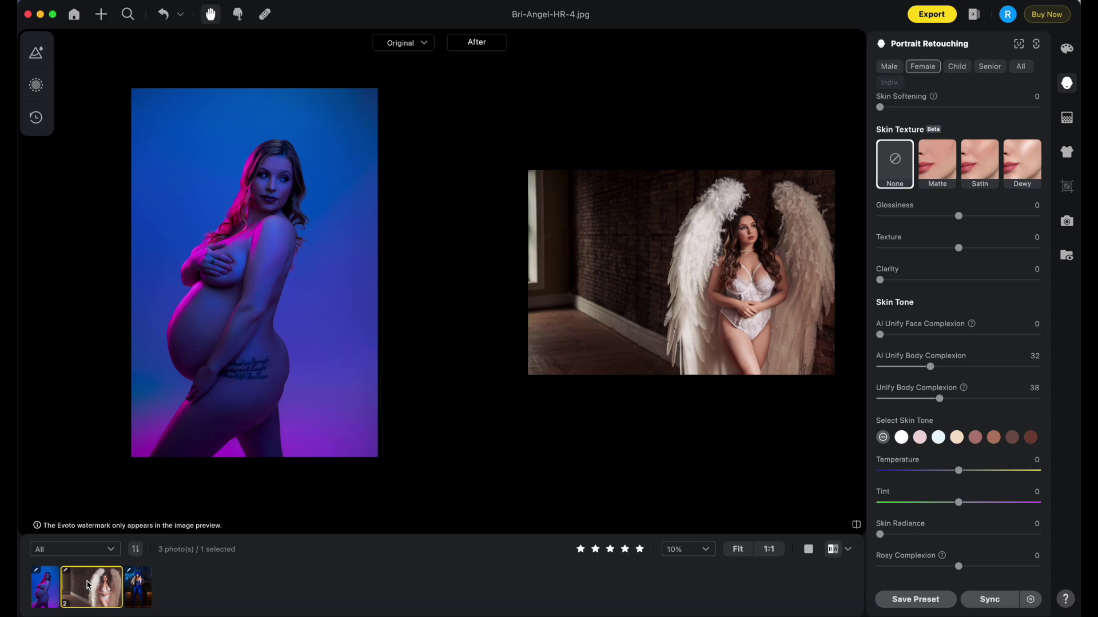
scroll(618, 339, up, 3)
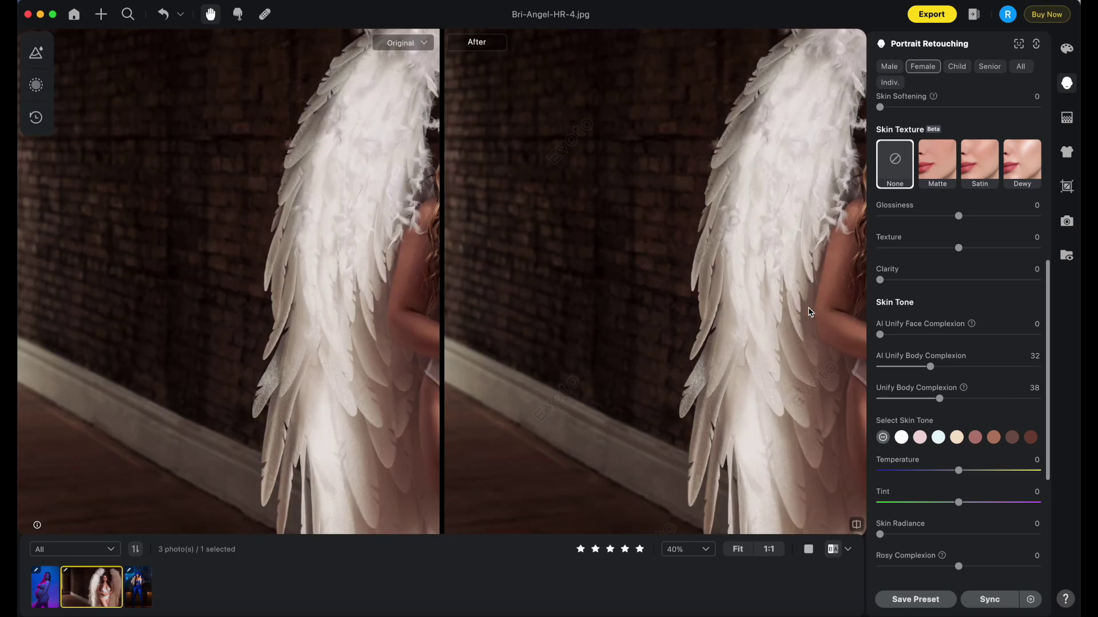
drag(808, 308, 707, 313)
scroll(670, 271, down, 1)
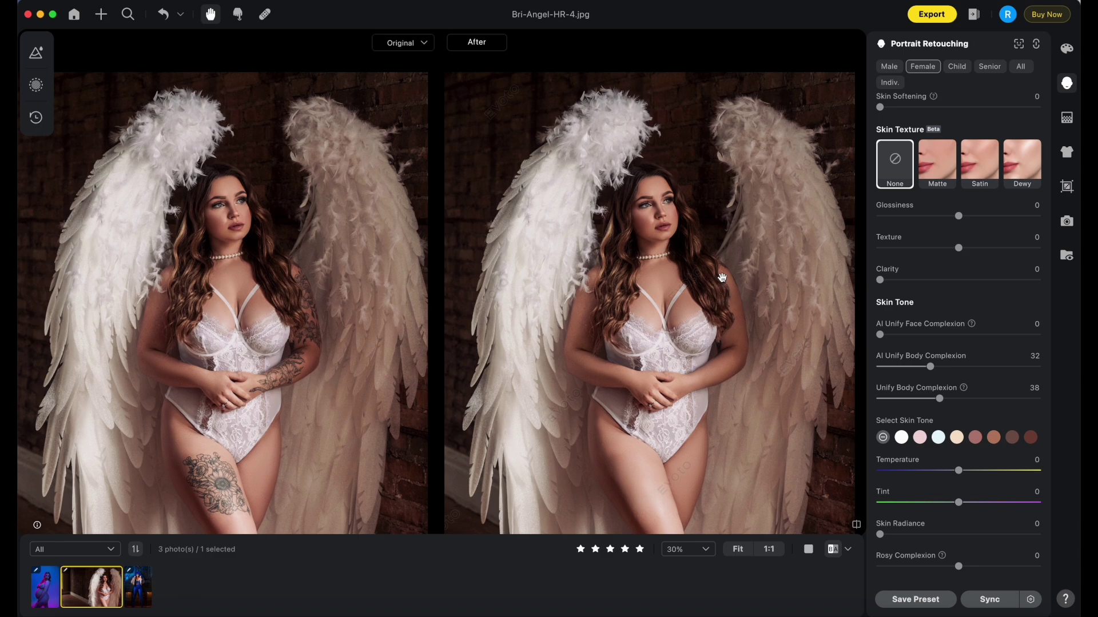
drag(692, 288, 689, 276)
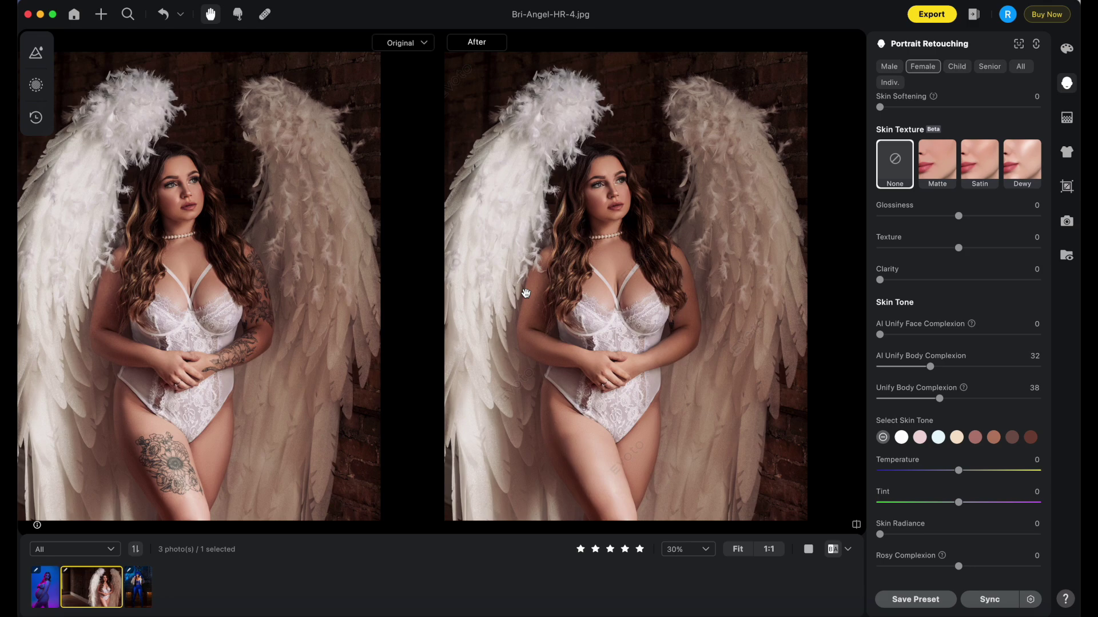
key(super+minus)
drag(528, 266, 556, 283)
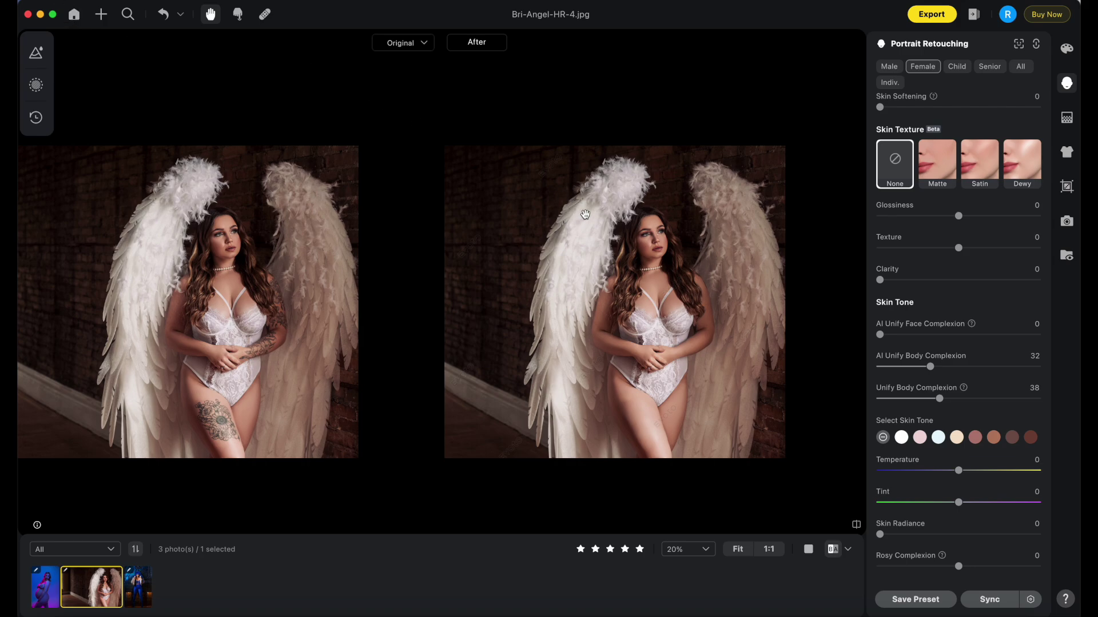
scroll(543, 212, up, 1)
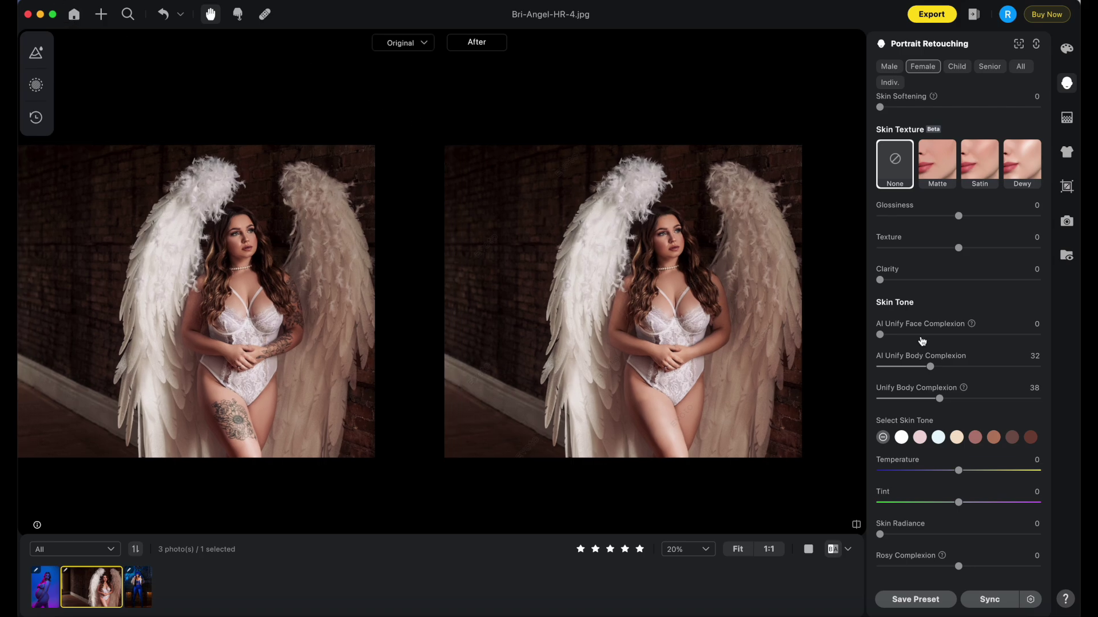
scroll(938, 349, down, 5)
scroll(997, 355, up, 8)
scroll(998, 337, down, 8)
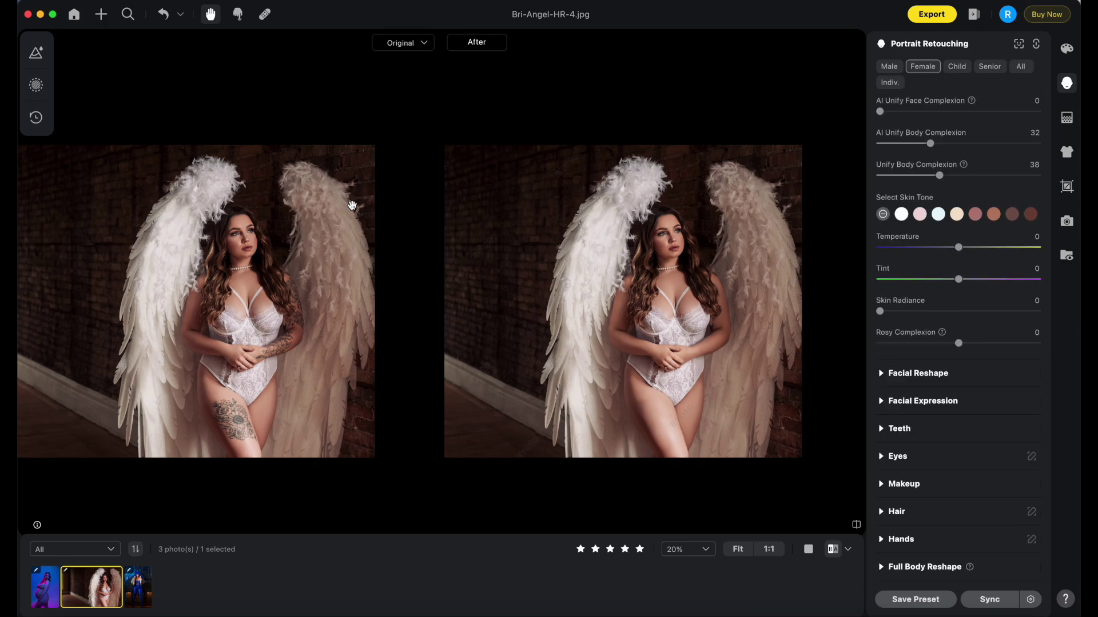
Open the application's About window to check the installed version
click(69, 2)
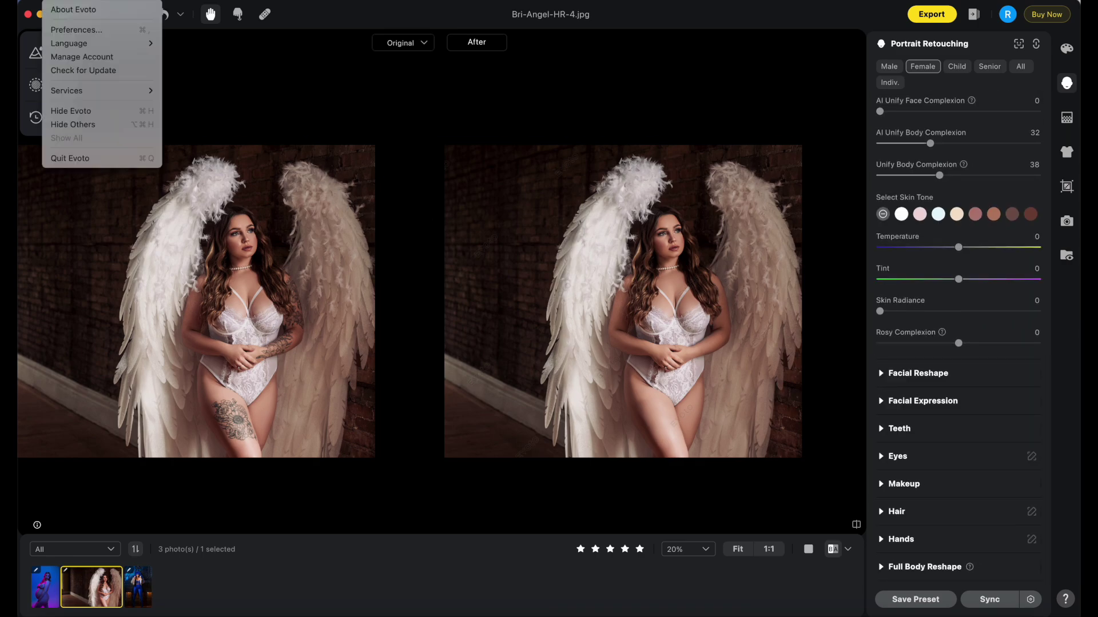
click(69, 6)
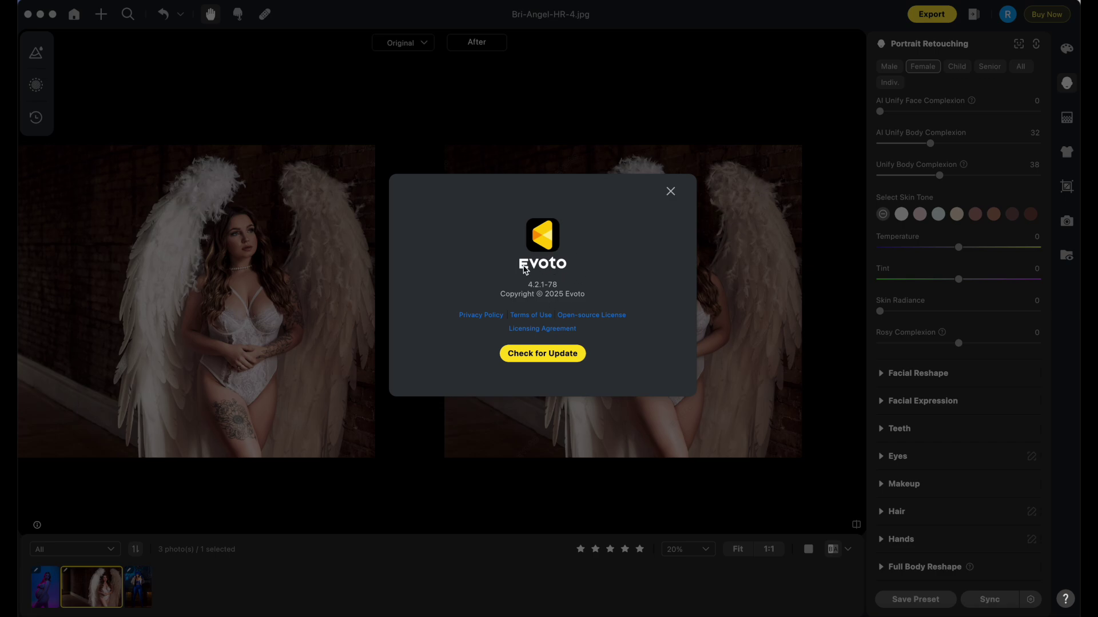